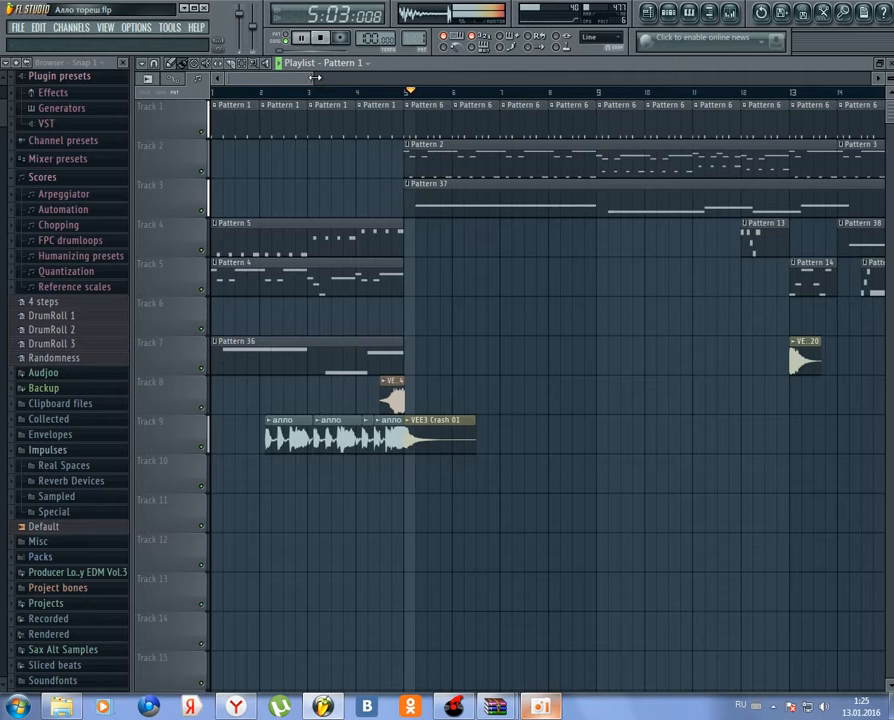
Step: Follow the song's playback through the playlist from the opening bars to the end of the arrangement
{"action": "left_click_drag", "start_coordinate": [314, 78], "coordinate": [363, 78]}
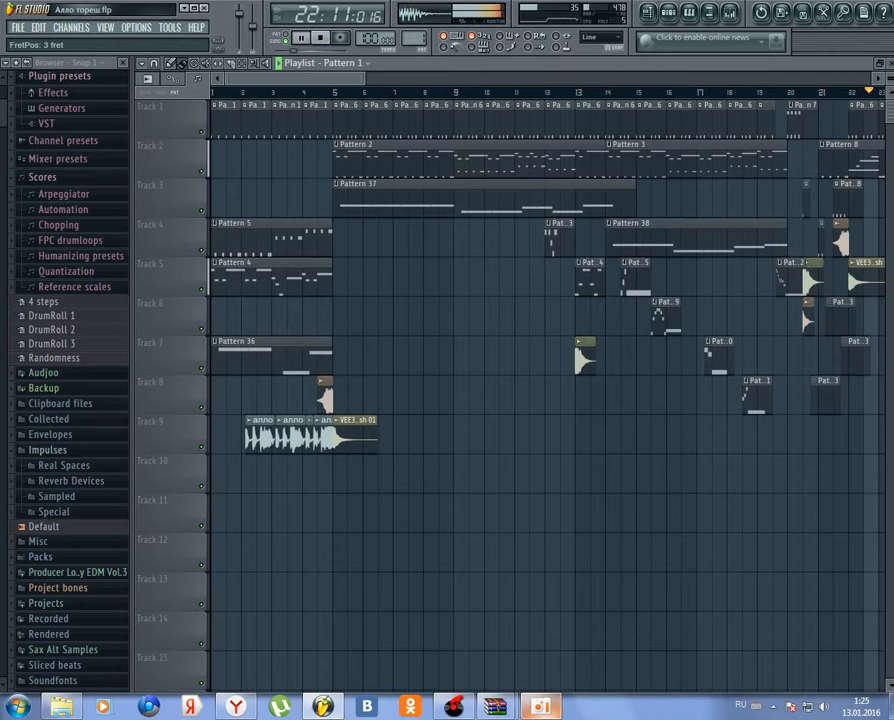
{"action": "left_click_drag", "start_coordinate": [345, 79], "coordinate": [436, 80]}
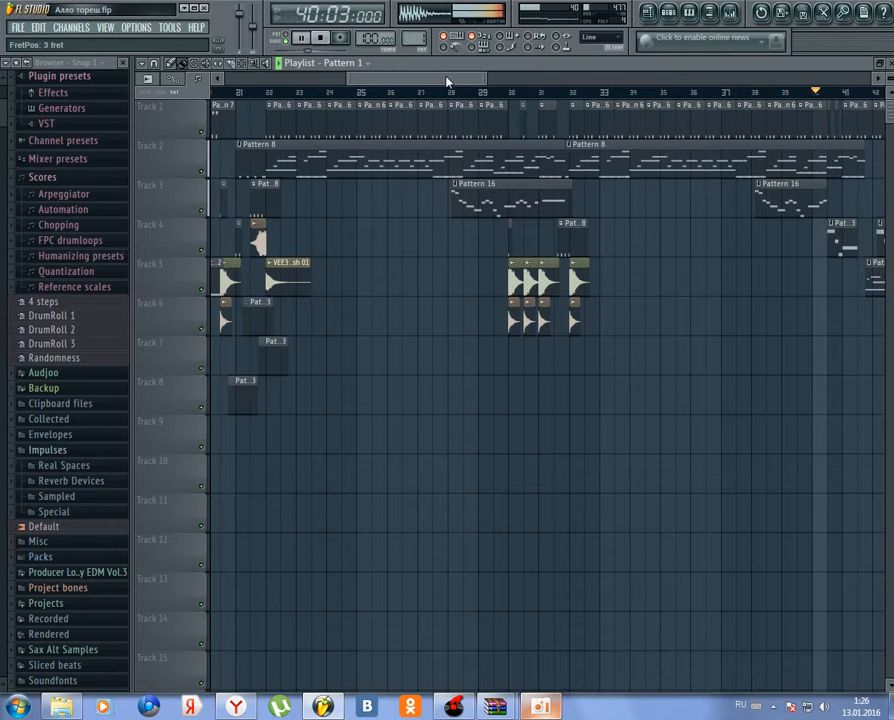
{"action": "left_click_drag", "start_coordinate": [447, 82], "coordinate": [579, 84]}
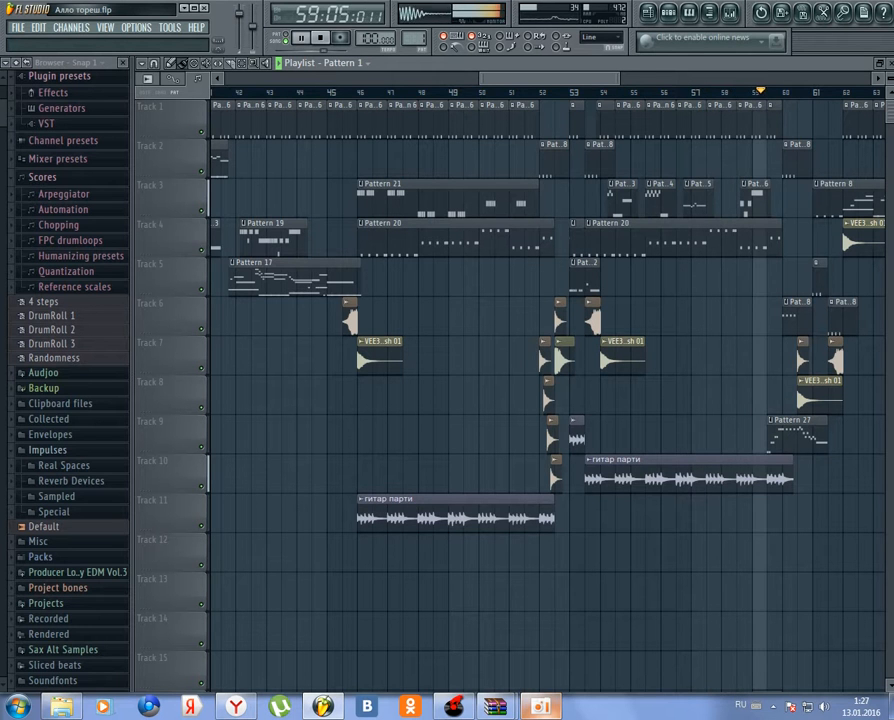
{"action": "left_click_drag", "start_coordinate": [593, 80], "coordinate": [697, 82]}
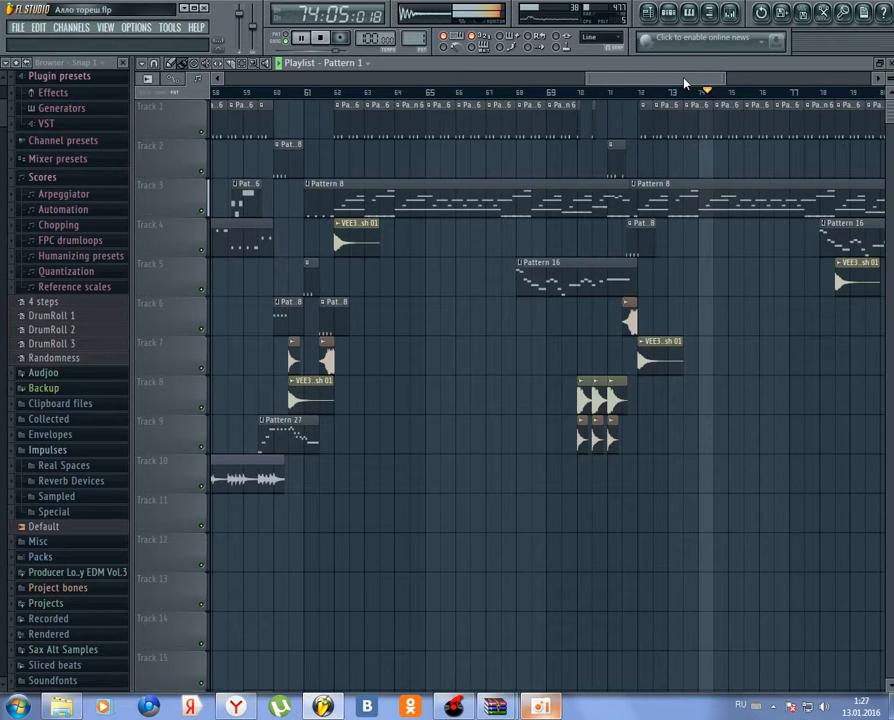
{"action": "left_click_drag", "start_coordinate": [685, 83], "coordinate": [767, 91]}
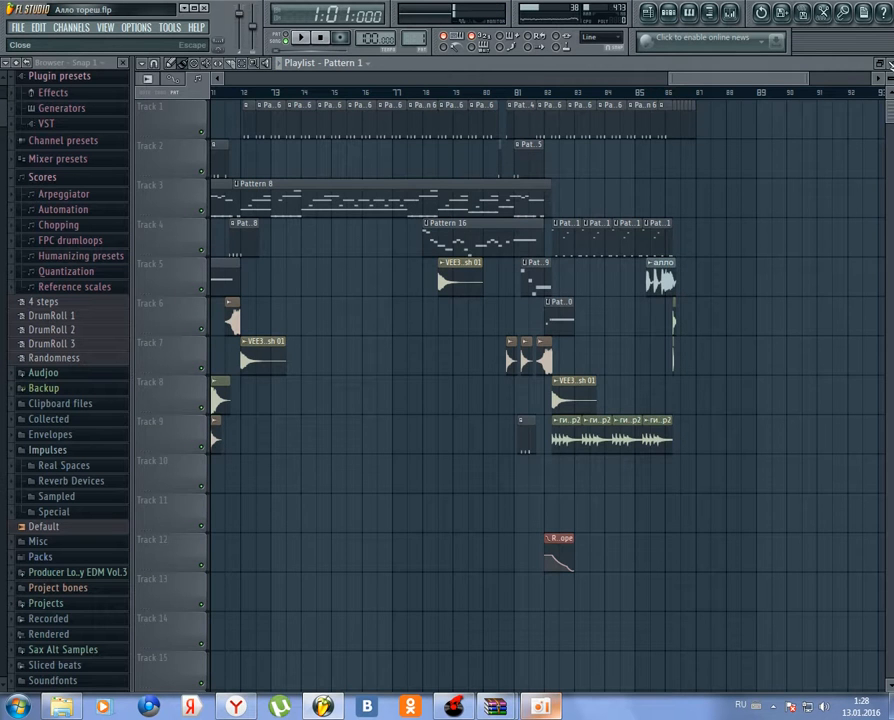
Step: Show the channel rack beside the playlist and audition patterns 1 to 5 one by one
{"action": "key", "text": "F6"}
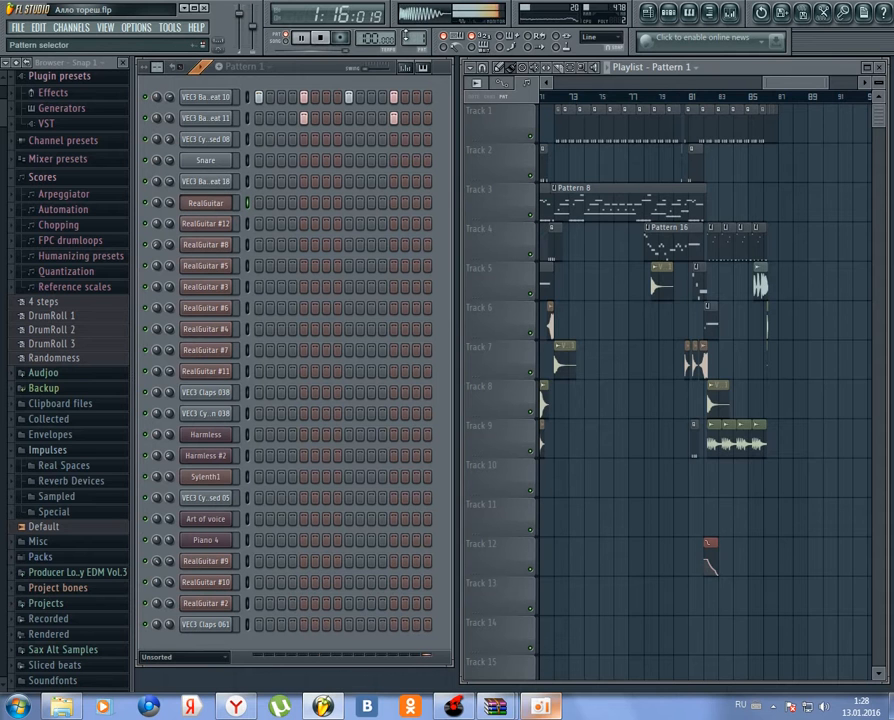
{"action": "key", "text": "KP_Add"}
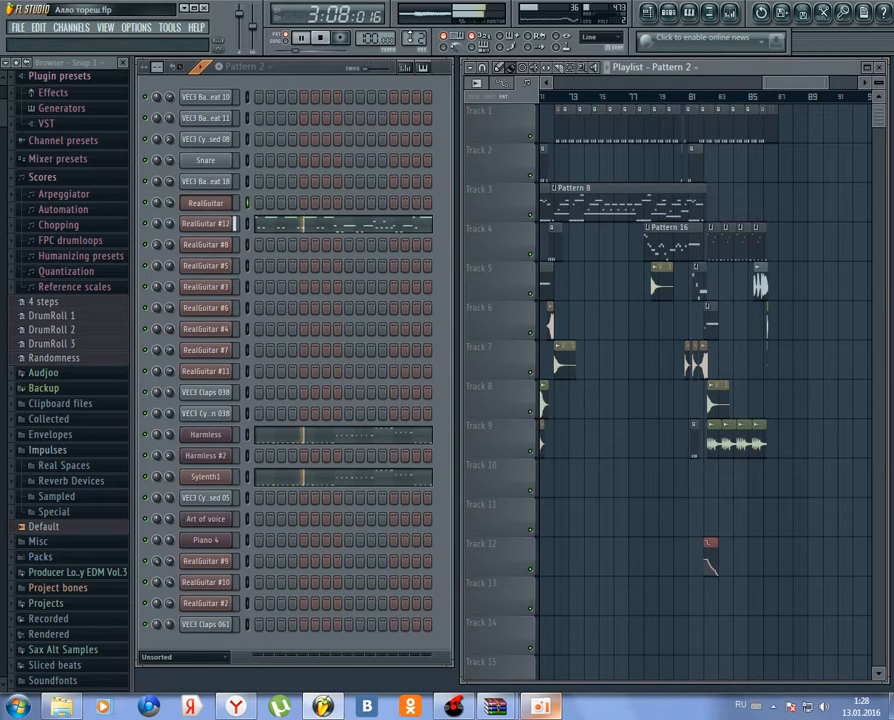
{"action": "key", "text": "KP_Add"}
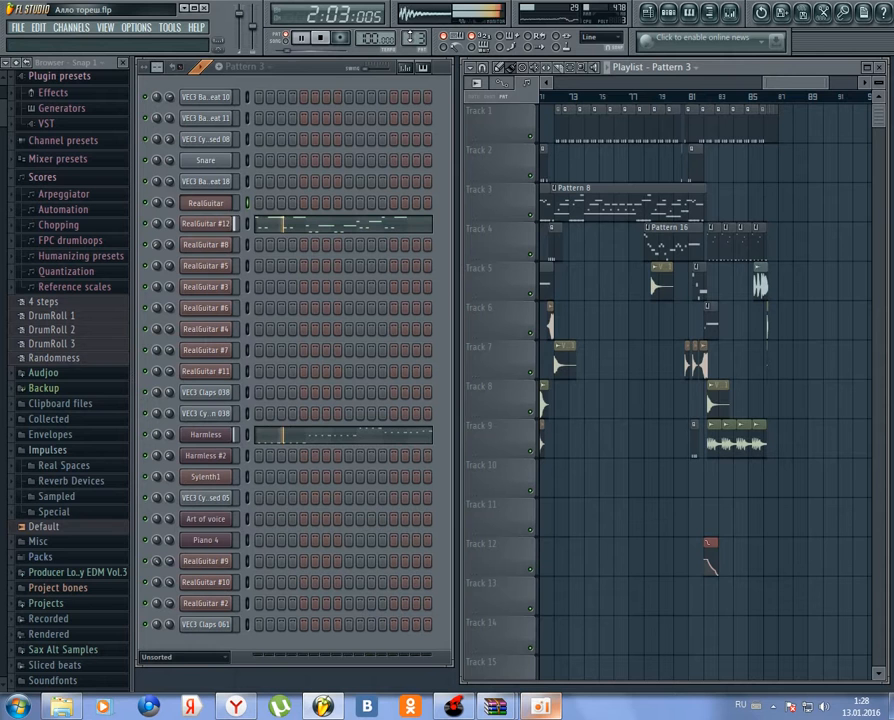
{"action": "key", "text": "KP_Add"}
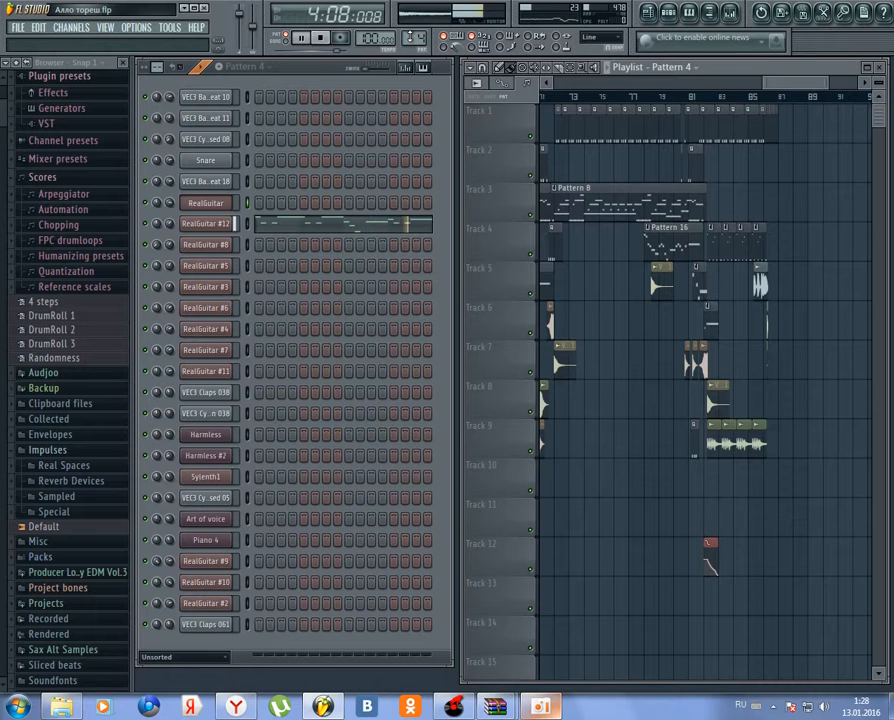
{"action": "key", "text": "KP_Add"}
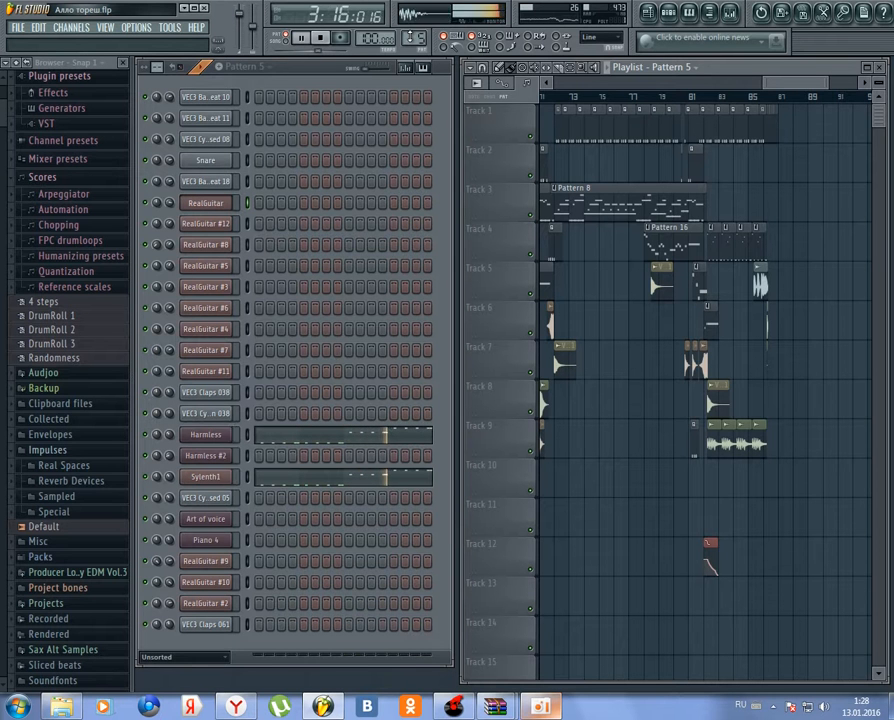
Step: Inspect the Harmless synth's settings used in Pattern 5 and close its plugin and channel settings windows
{"action": "left_click", "coordinate": [214, 437]}
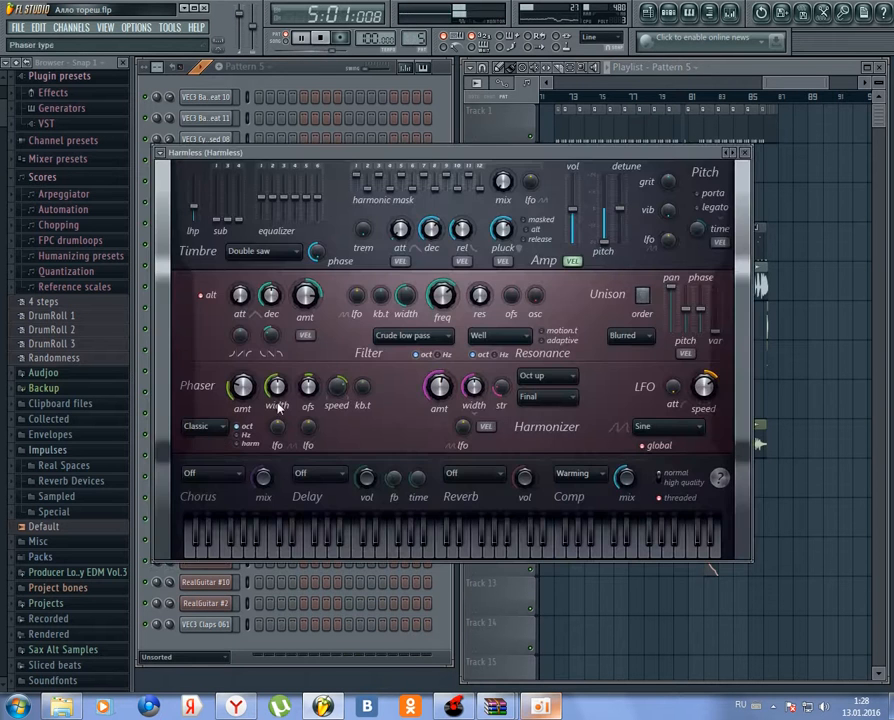
{"action": "left_click", "coordinate": [746, 154]}
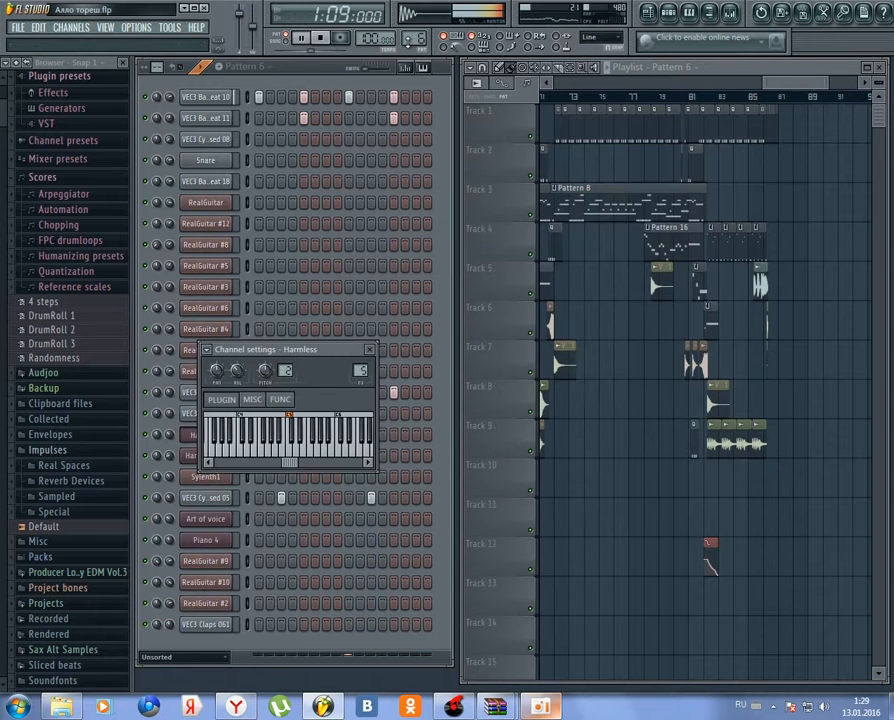
{"action": "left_click", "coordinate": [369, 349]}
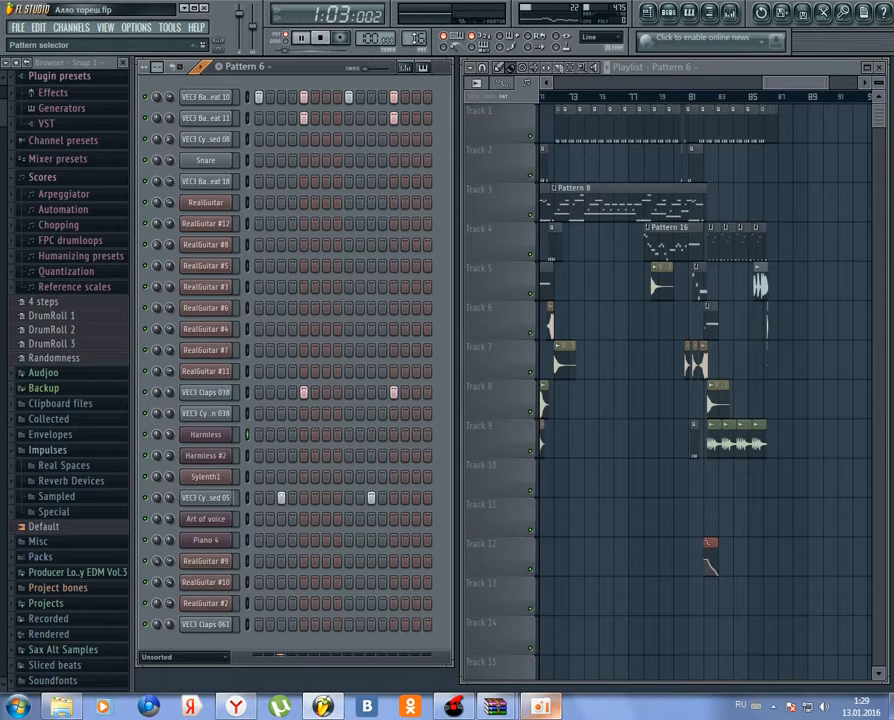
Step: Audition patterns 7 and 8 and inspect the RealGuitar #6 instrument's settings, closing its windows
{"action": "scroll", "coordinate": [240, 66], "scroll_direction": "down", "scroll_amount": 1}
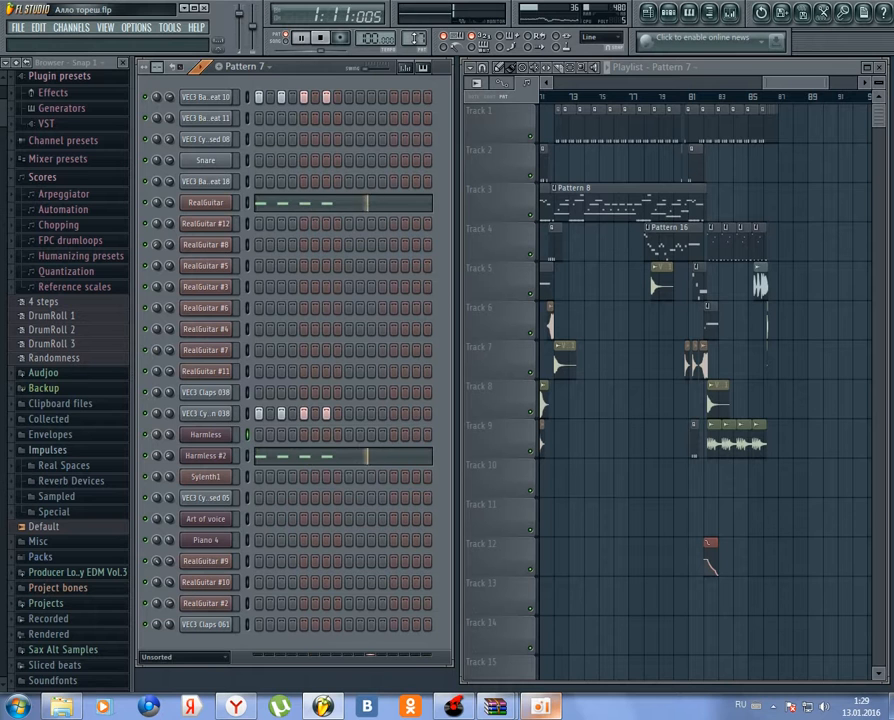
{"action": "scroll", "coordinate": [240, 66], "scroll_direction": "down", "scroll_amount": 1}
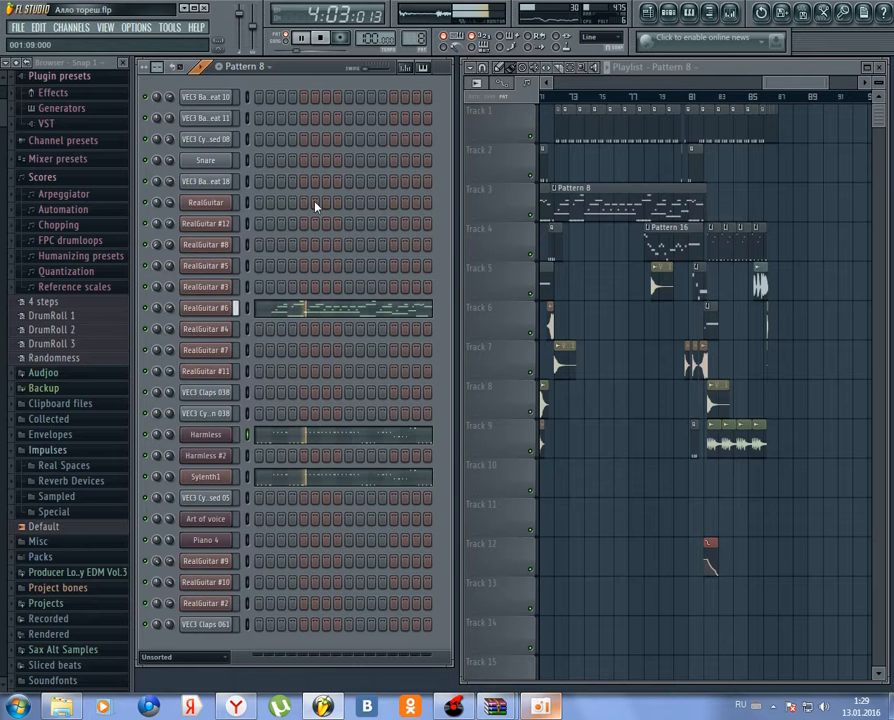
{"action": "left_click", "coordinate": [227, 308]}
{"action": "left_click_drag", "start_coordinate": [413, 368], "coordinate": [345, 174]}
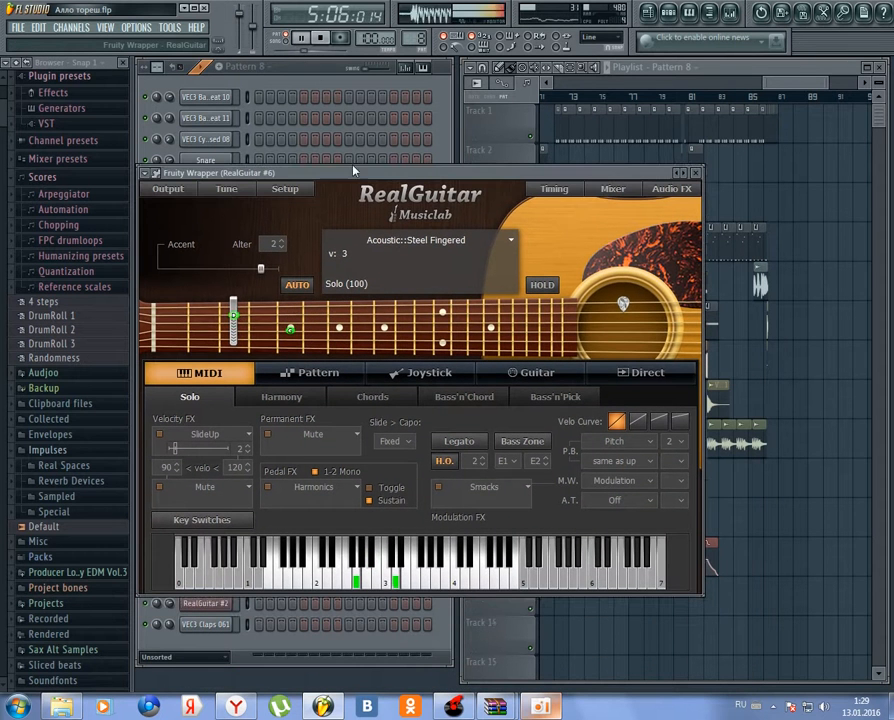
{"action": "left_click", "coordinate": [697, 172]}
{"action": "left_click", "coordinate": [372, 348]}
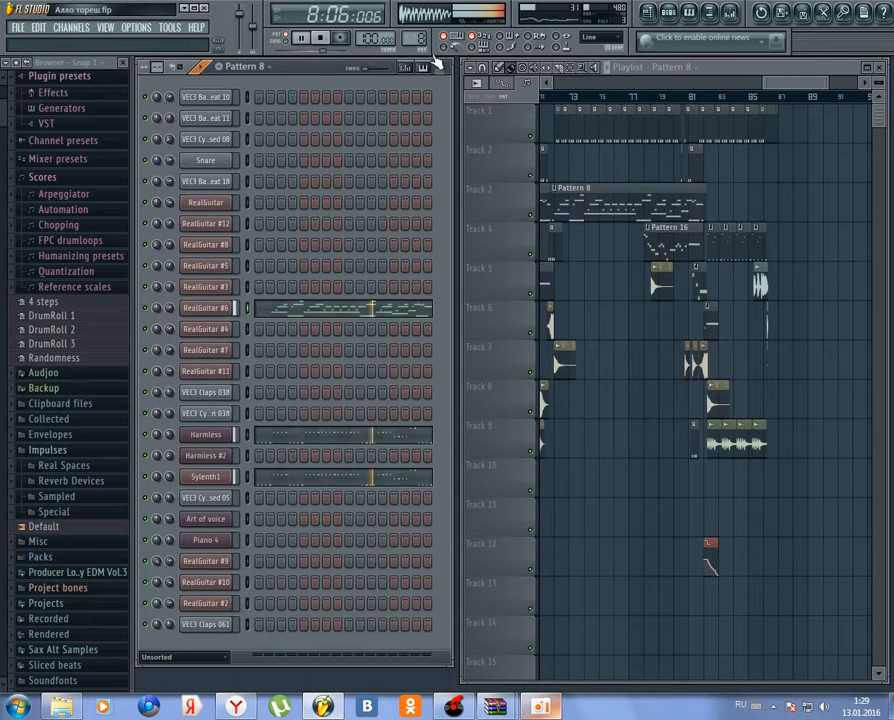
Step: Audition patterns 9 to 17 one by one in the channel rack
{"action": "scroll", "coordinate": [420, 39], "scroll_direction": "up", "scroll_amount": 1}
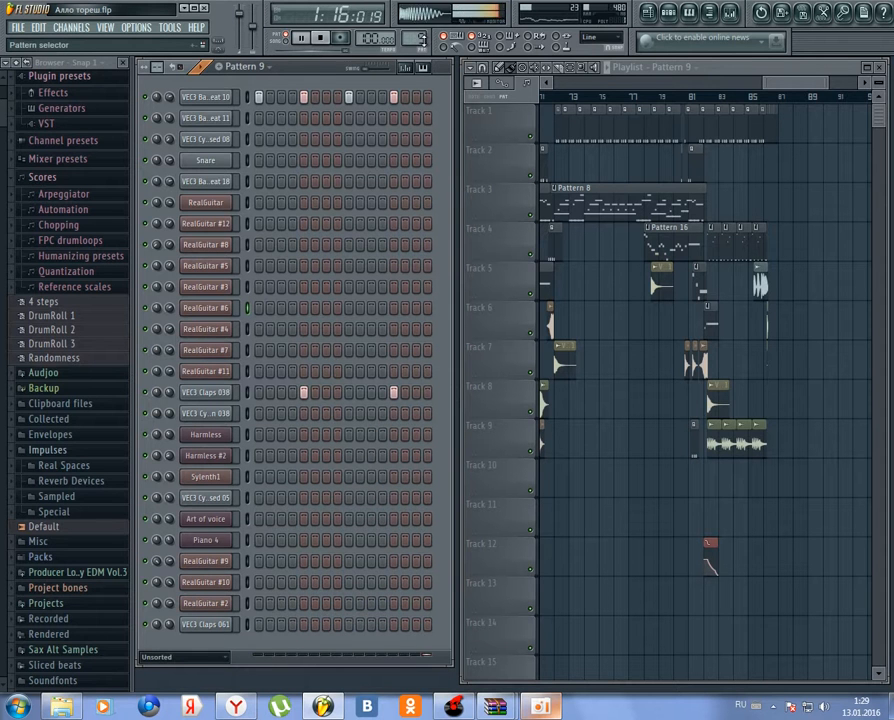
{"action": "scroll", "coordinate": [420, 39], "scroll_direction": "up", "scroll_amount": 1}
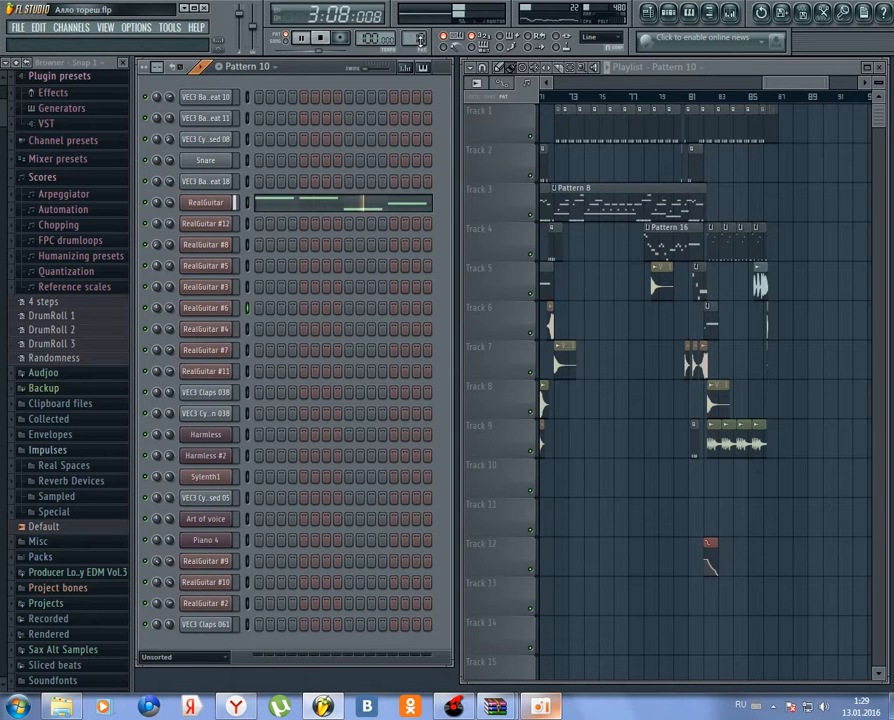
{"action": "scroll", "coordinate": [420, 39], "scroll_direction": "up", "scroll_amount": 1}
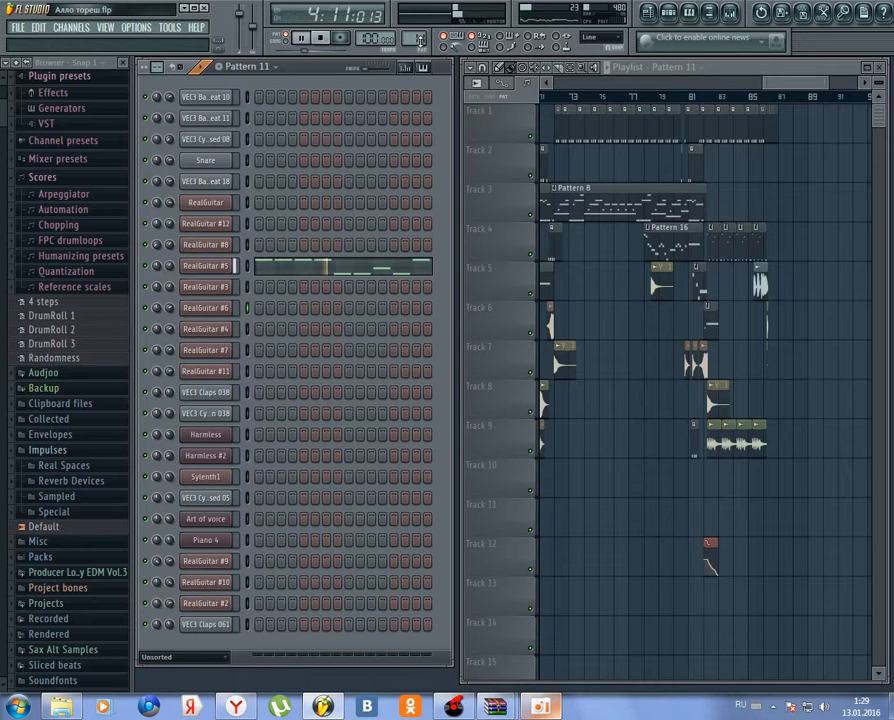
{"action": "scroll", "coordinate": [419, 38], "scroll_direction": "up", "scroll_amount": 1}
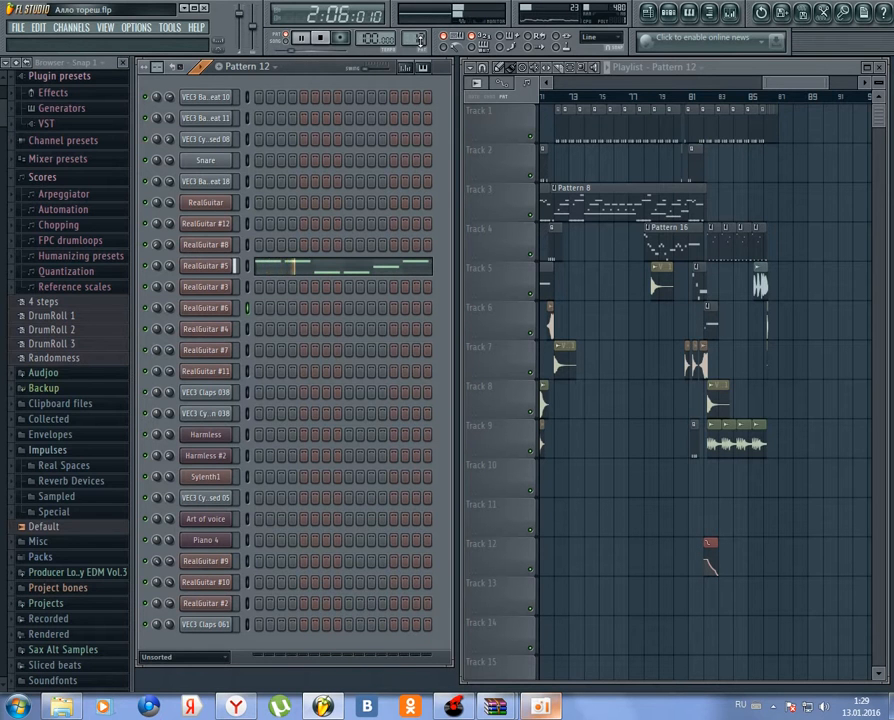
{"action": "scroll", "coordinate": [419, 38], "scroll_direction": "up", "scroll_amount": 1}
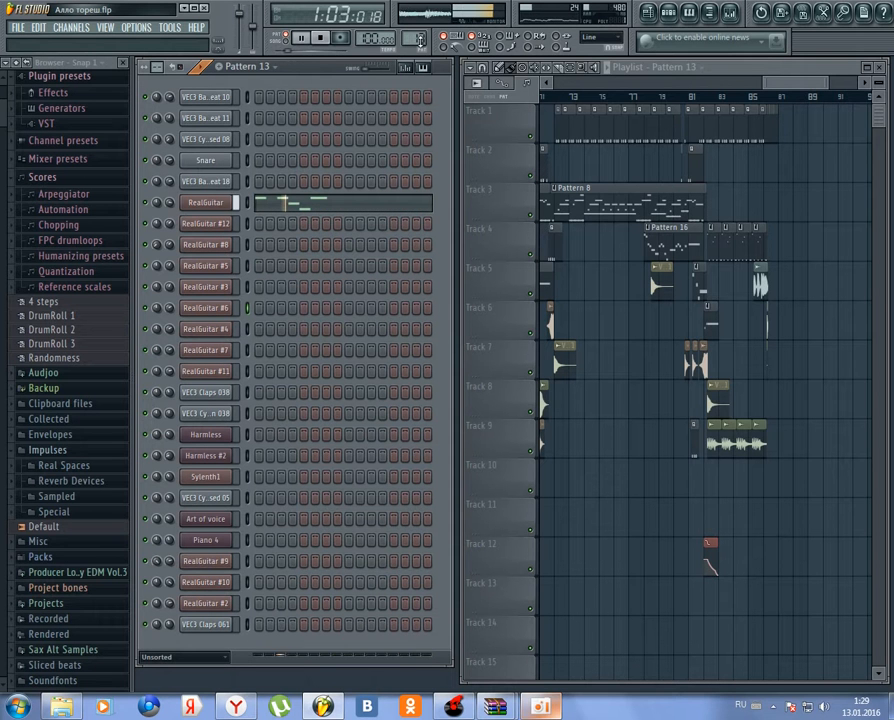
{"action": "scroll", "coordinate": [419, 38], "scroll_direction": "up", "scroll_amount": 1}
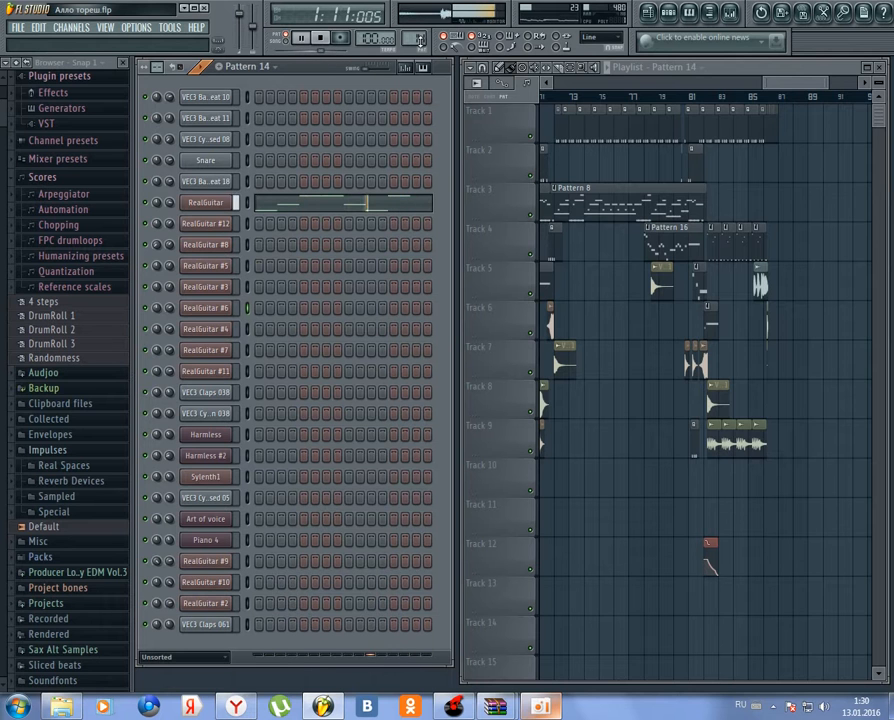
{"action": "scroll", "coordinate": [419, 39], "scroll_direction": "up", "scroll_amount": 1}
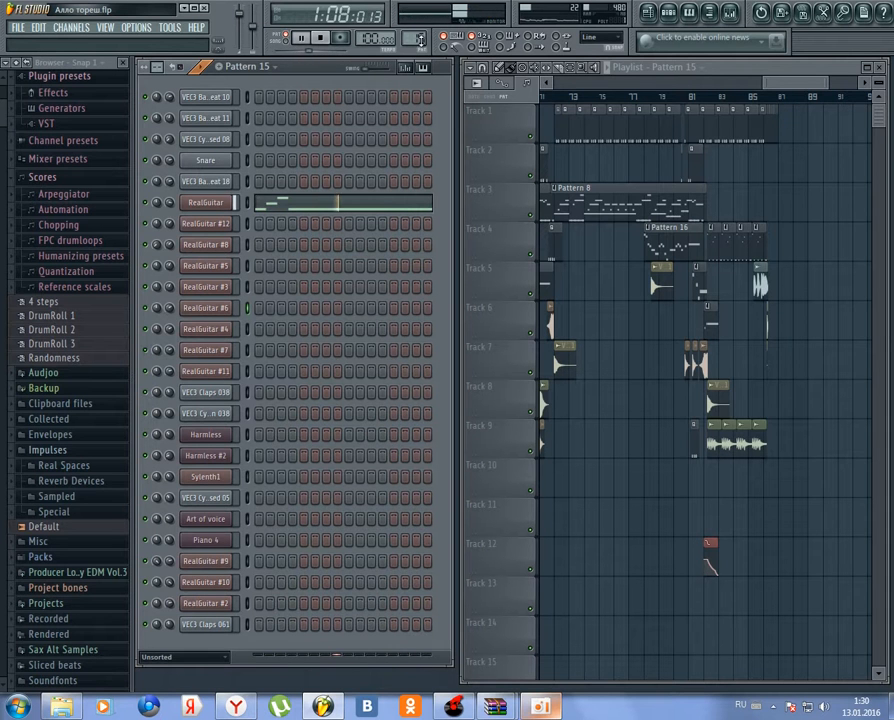
{"action": "scroll", "coordinate": [419, 38], "scroll_direction": "up", "scroll_amount": 1}
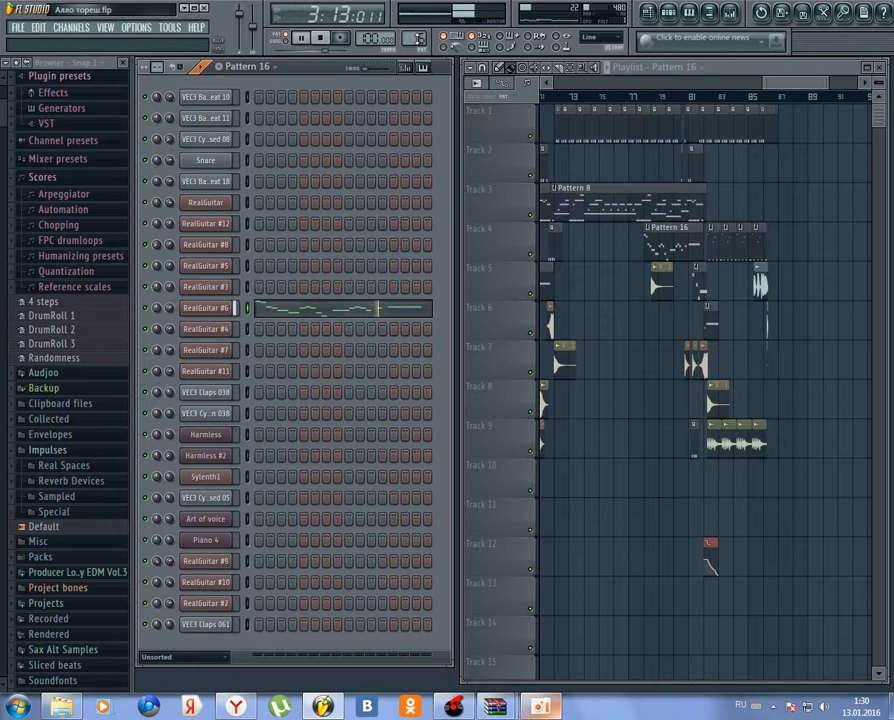
{"action": "scroll", "coordinate": [419, 38], "scroll_direction": "up", "scroll_amount": 1}
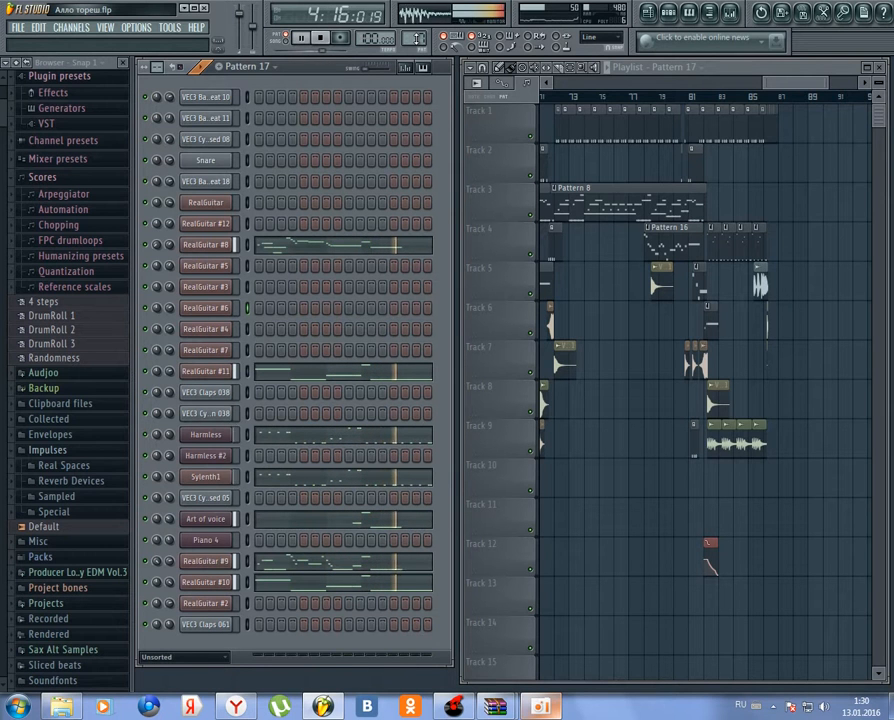
Step: Audition patterns 18 to 21 one by one in the channel rack
{"action": "key", "text": "KP_Add"}
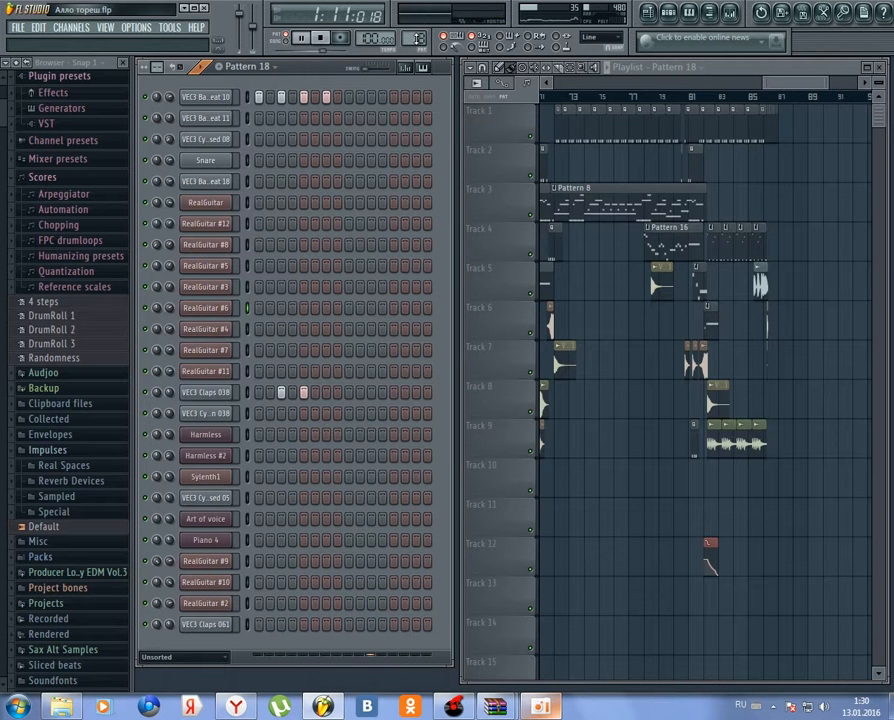
{"action": "key", "text": "KP_Add"}
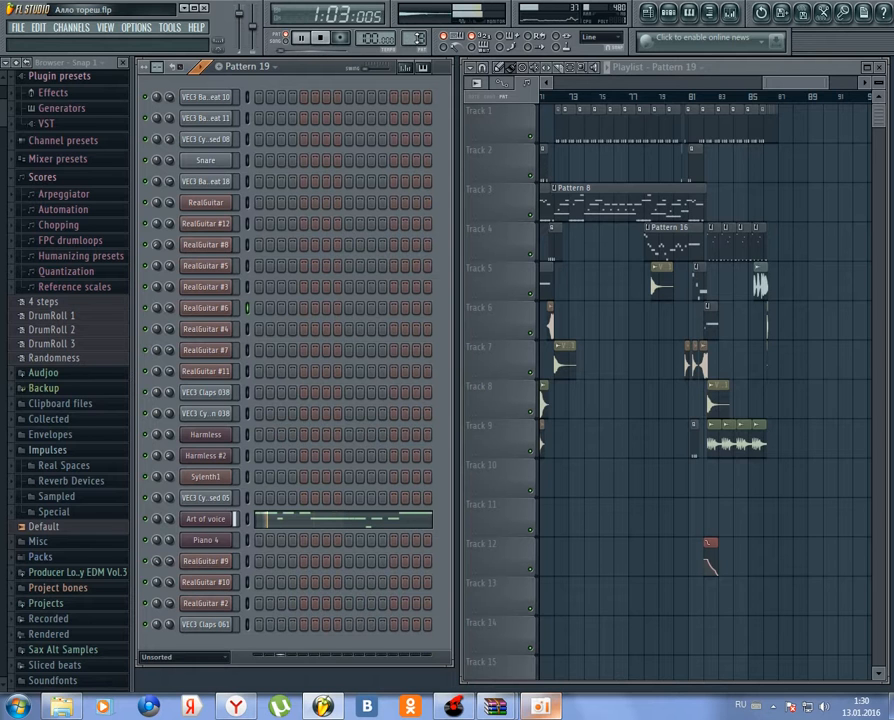
{"action": "key", "text": "KP_Add"}
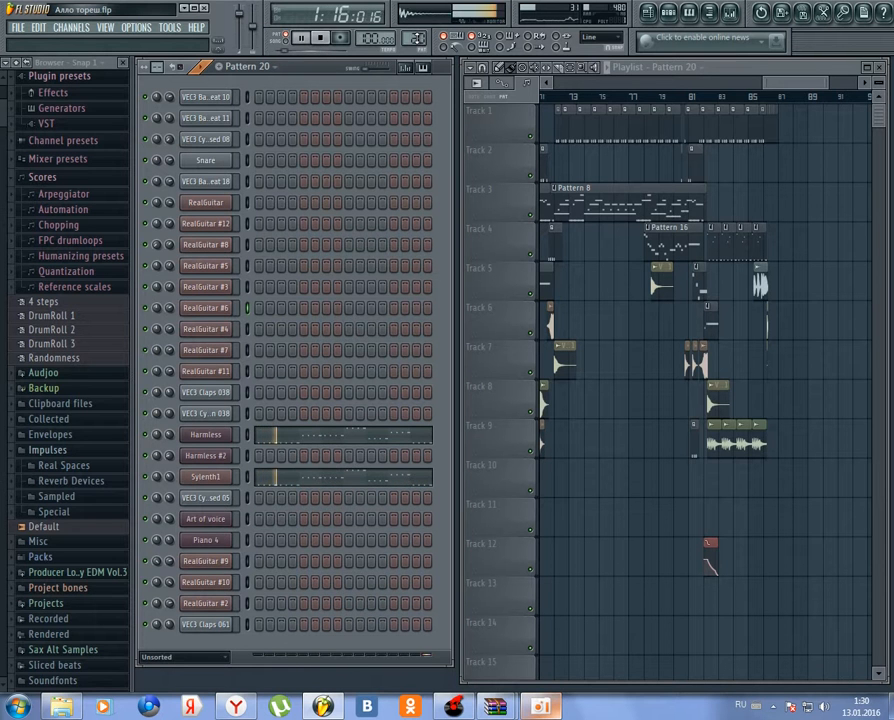
{"action": "key", "text": "KP_Add"}
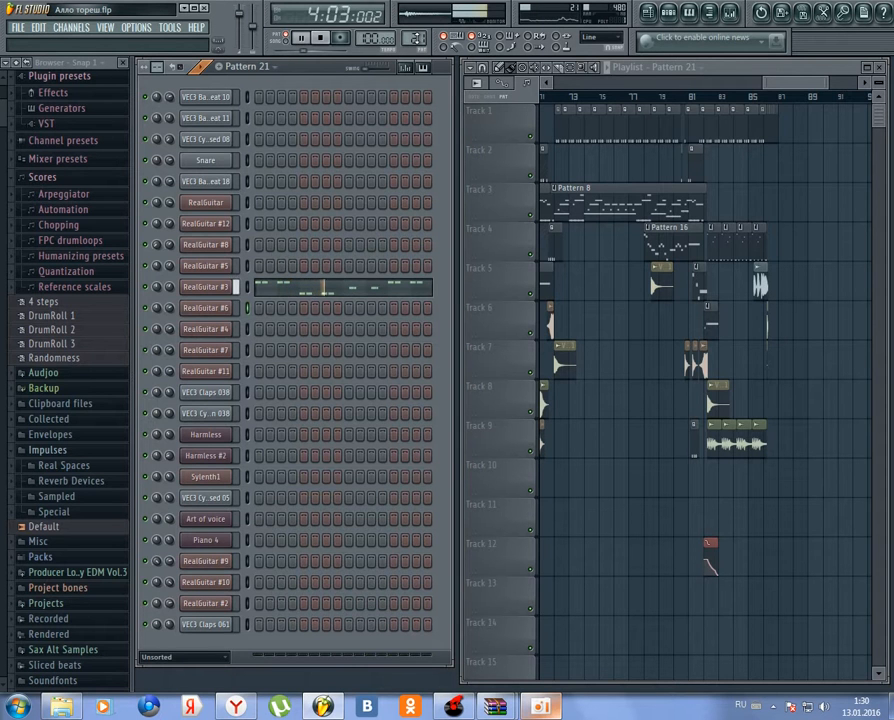
Step: Examine the RealGuitar #3 notes of Pattern 21 in the piano roll through bar 9 and close it
{"action": "left_click", "coordinate": [361, 292]}
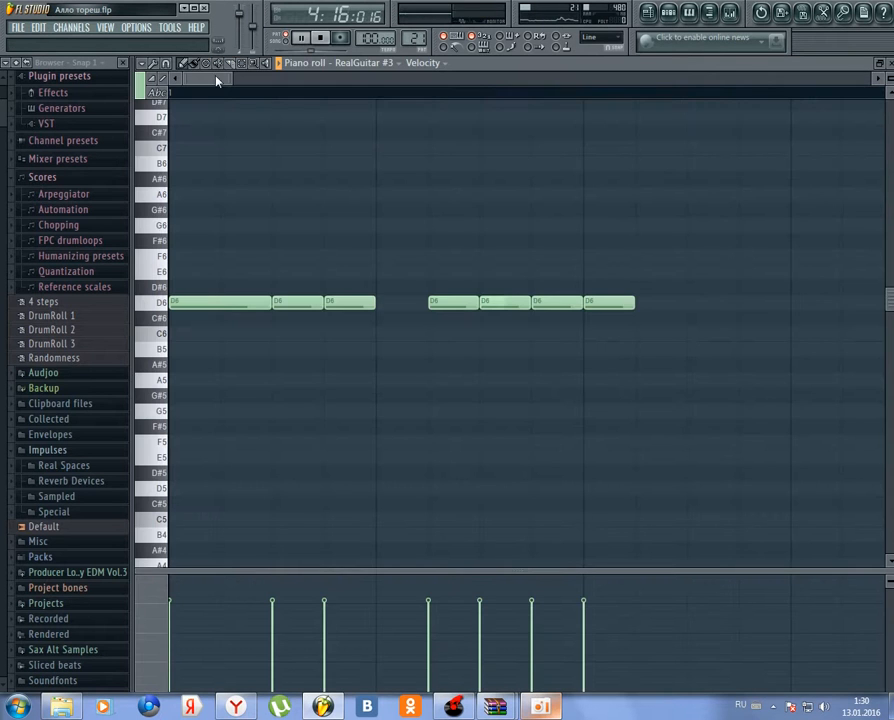
{"action": "left_click_drag", "start_coordinate": [216, 80], "coordinate": [644, 90]}
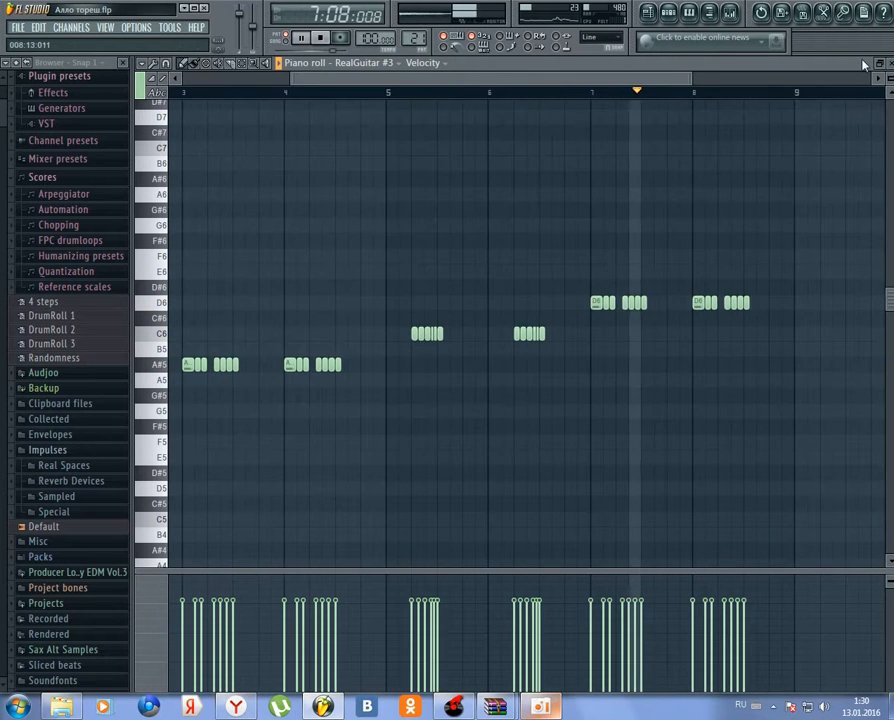
{"action": "left_click", "coordinate": [879, 64]}
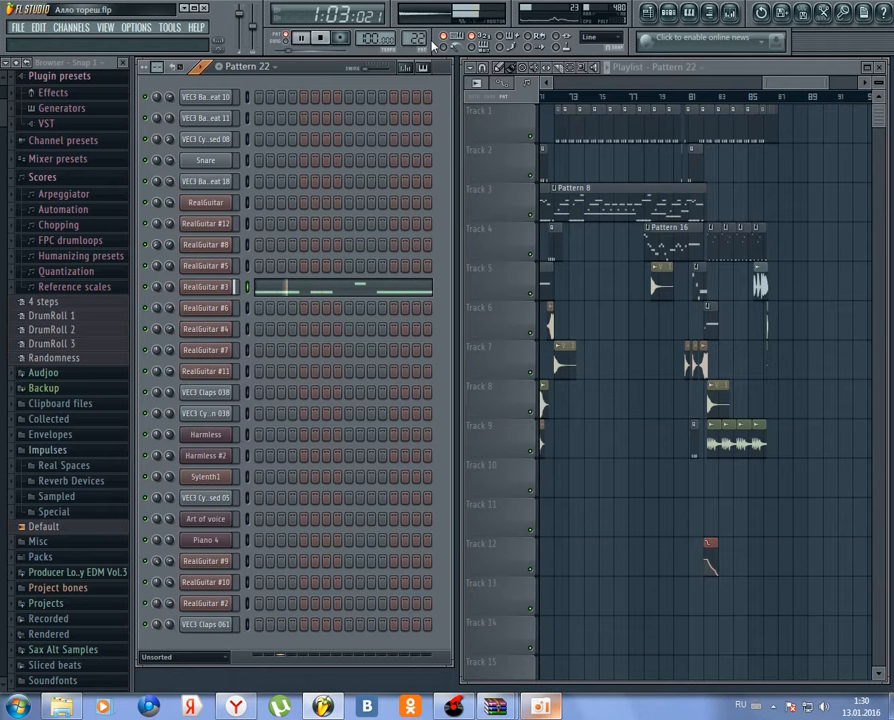
Step: Audition patterns 23 to 31 one by one in the channel rack
{"action": "scroll", "coordinate": [432, 43], "scroll_direction": "up", "scroll_amount": 1}
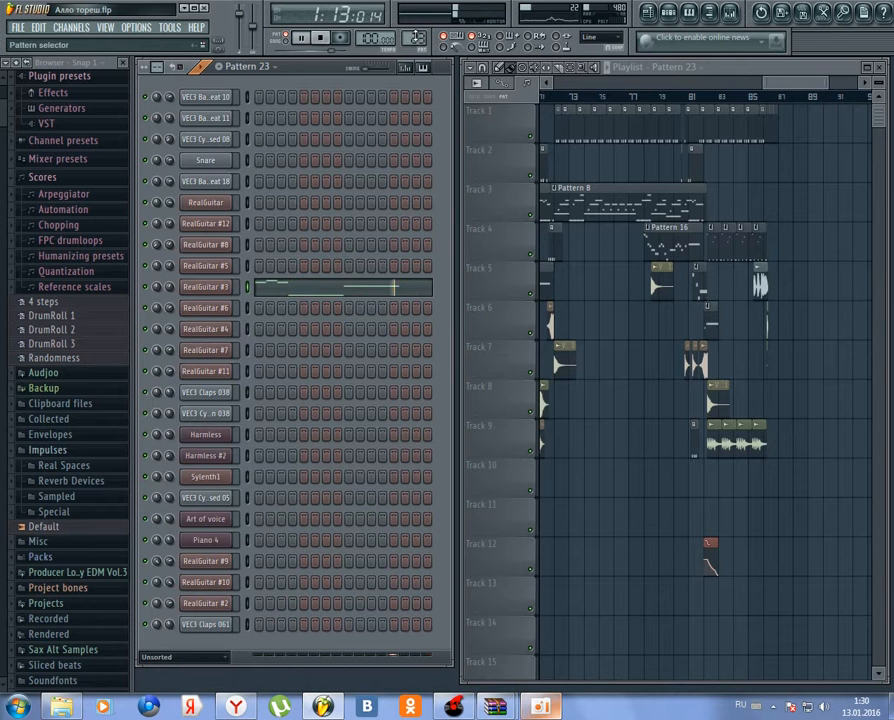
{"action": "scroll", "coordinate": [432, 43], "scroll_direction": "up", "scroll_amount": 1}
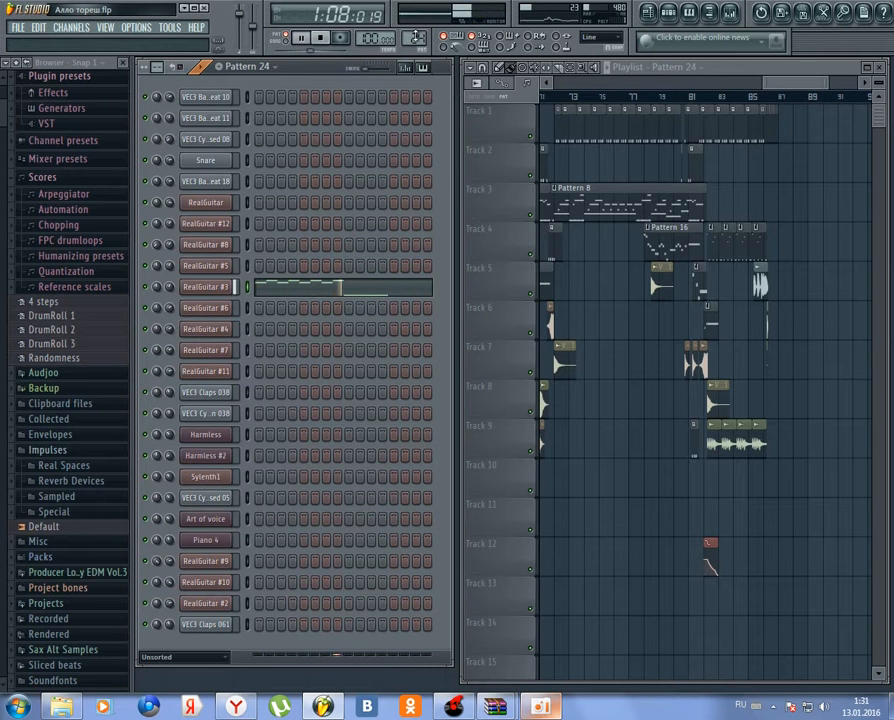
{"action": "scroll", "coordinate": [432, 43], "scroll_direction": "up", "scroll_amount": 1}
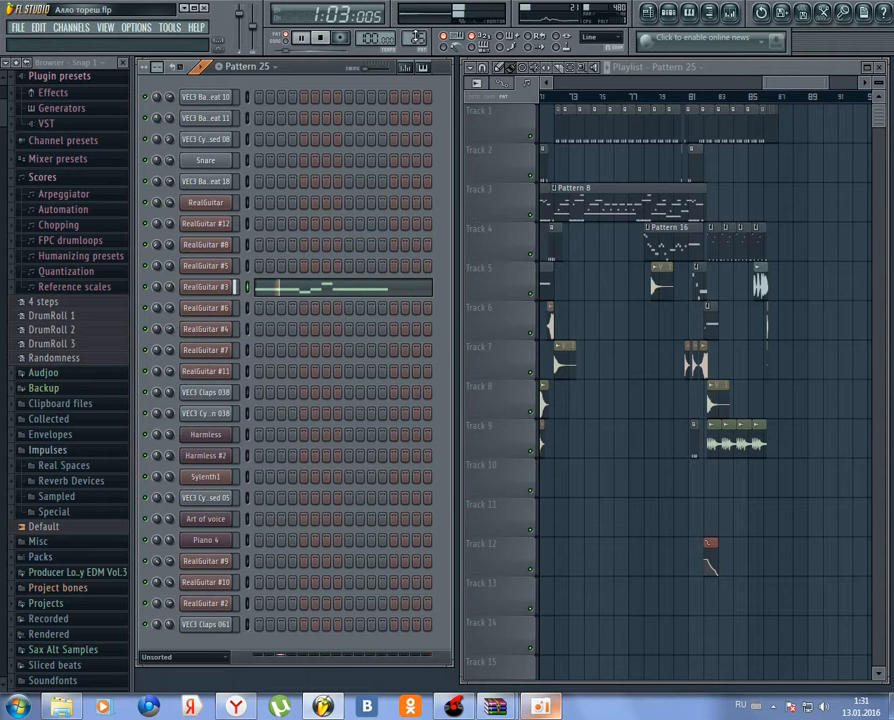
{"action": "scroll", "coordinate": [432, 43], "scroll_direction": "up", "scroll_amount": 1}
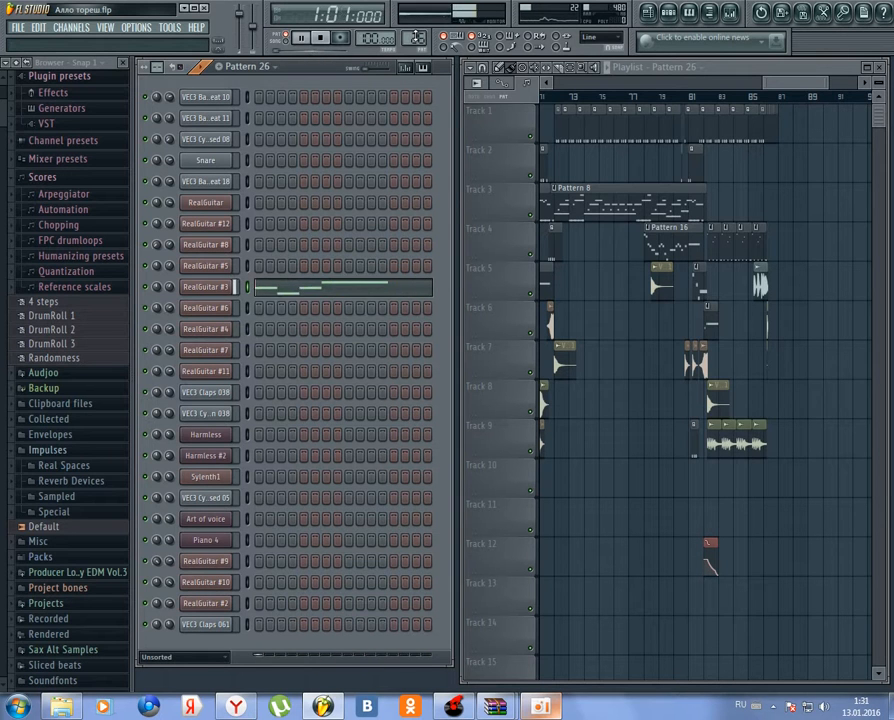
{"action": "scroll", "coordinate": [432, 43], "scroll_direction": "up", "scroll_amount": 1}
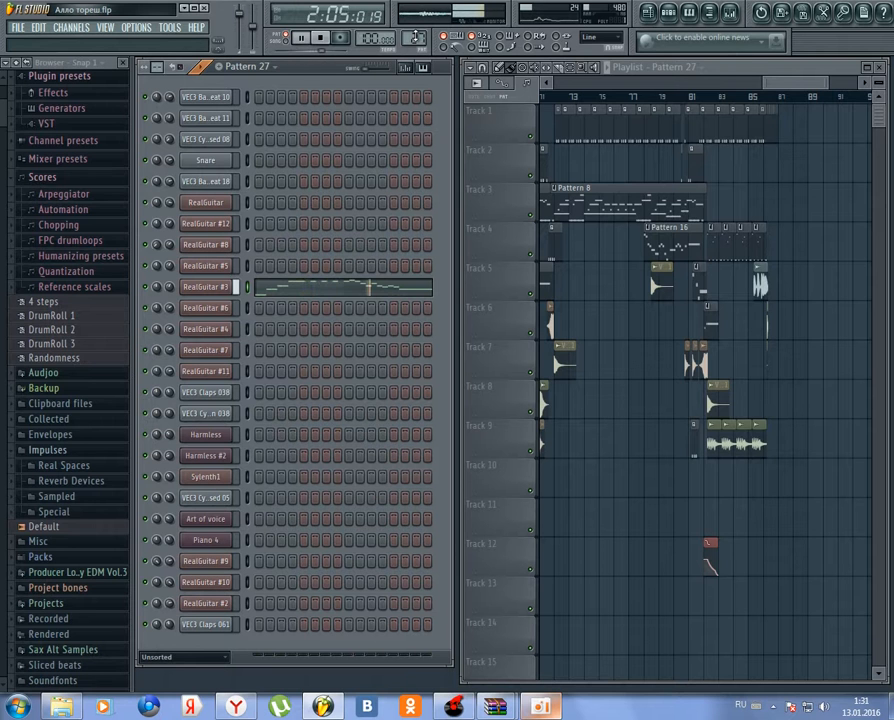
{"action": "scroll", "coordinate": [432, 43], "scroll_direction": "up", "scroll_amount": 1}
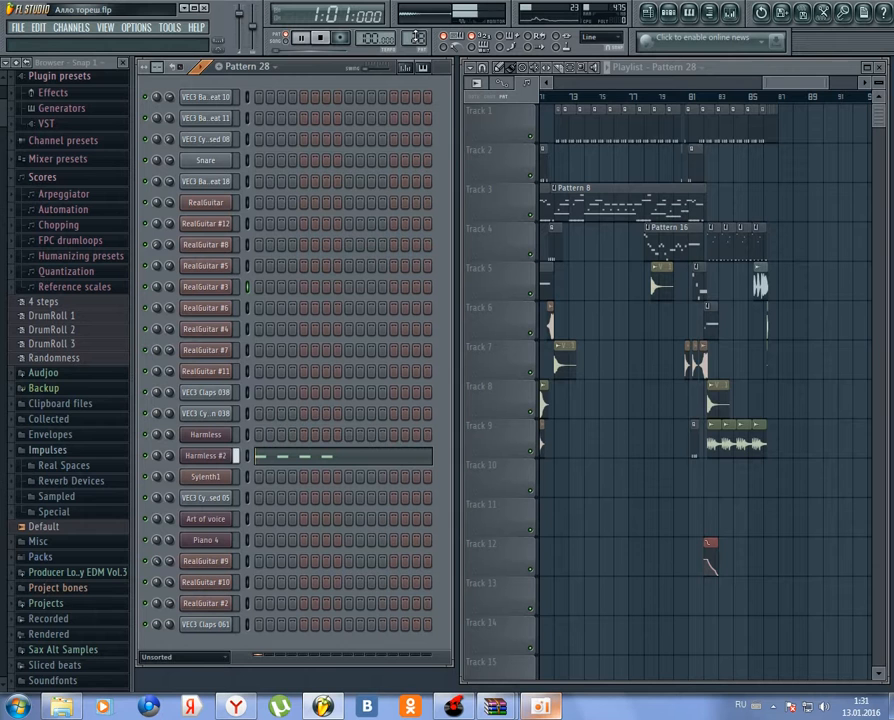
{"action": "scroll", "coordinate": [432, 43], "scroll_direction": "up", "scroll_amount": 1}
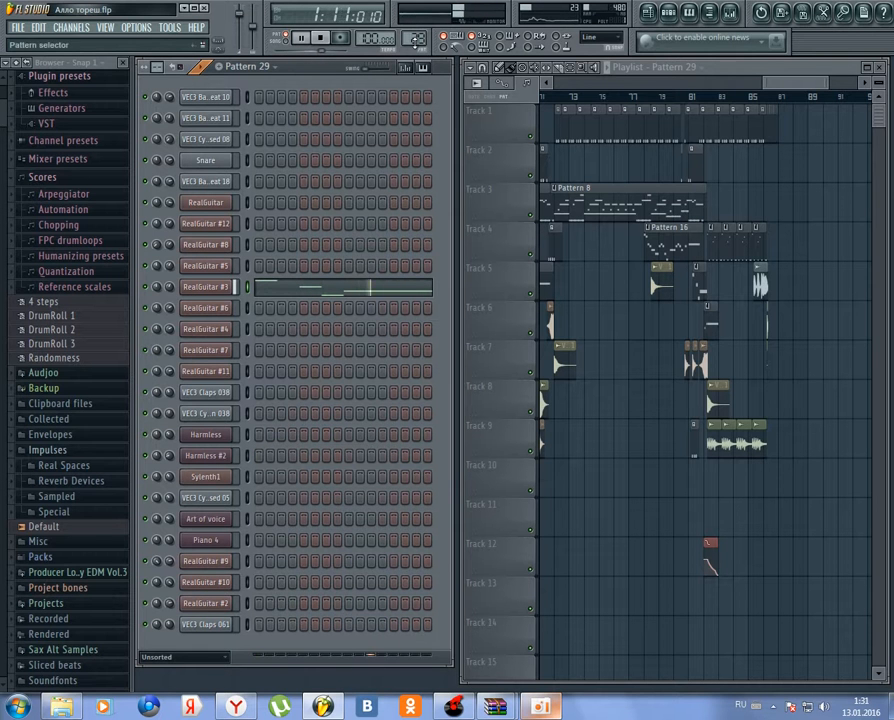
{"action": "scroll", "coordinate": [414, 40], "scroll_direction": "up", "scroll_amount": 1}
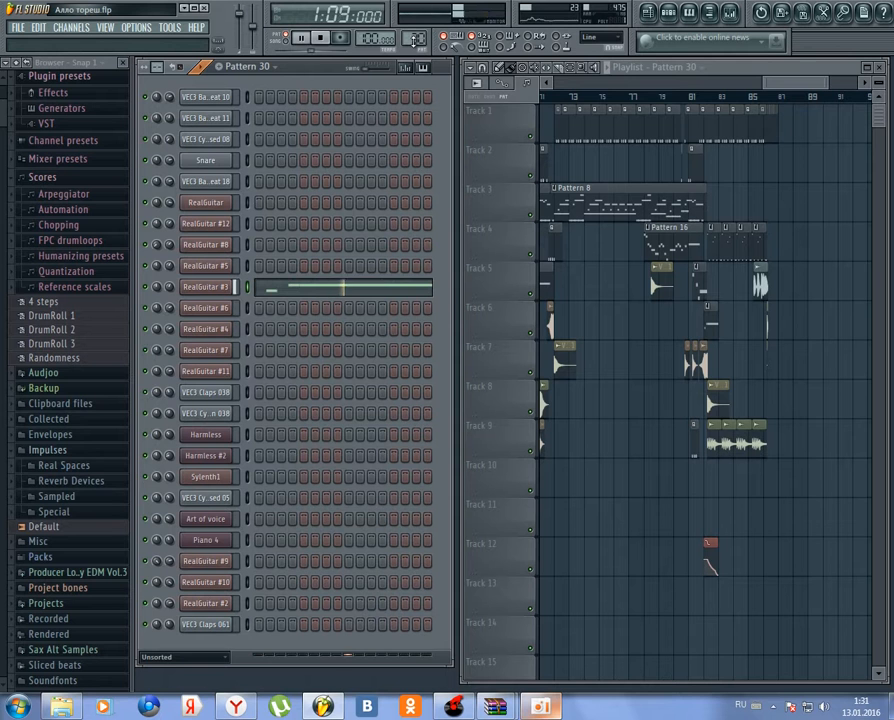
{"action": "scroll", "coordinate": [414, 40], "scroll_direction": "up", "scroll_amount": 1}
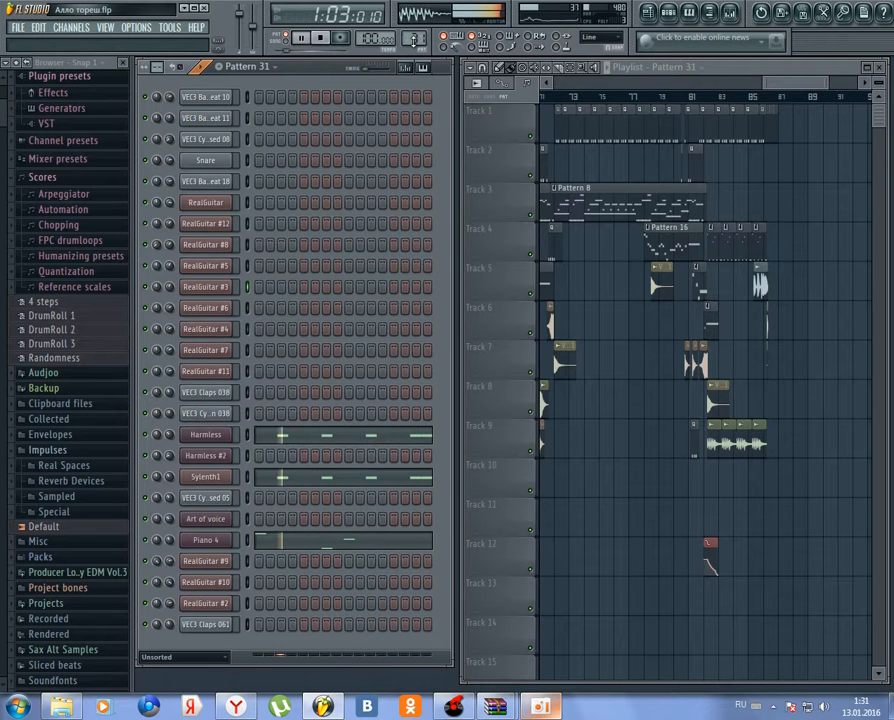
Step: Examine the Piano 4 notes of Pattern 31 in the piano roll and inspect its Harmor instrument settings, closing all their windows
{"action": "left_click", "coordinate": [320, 541]}
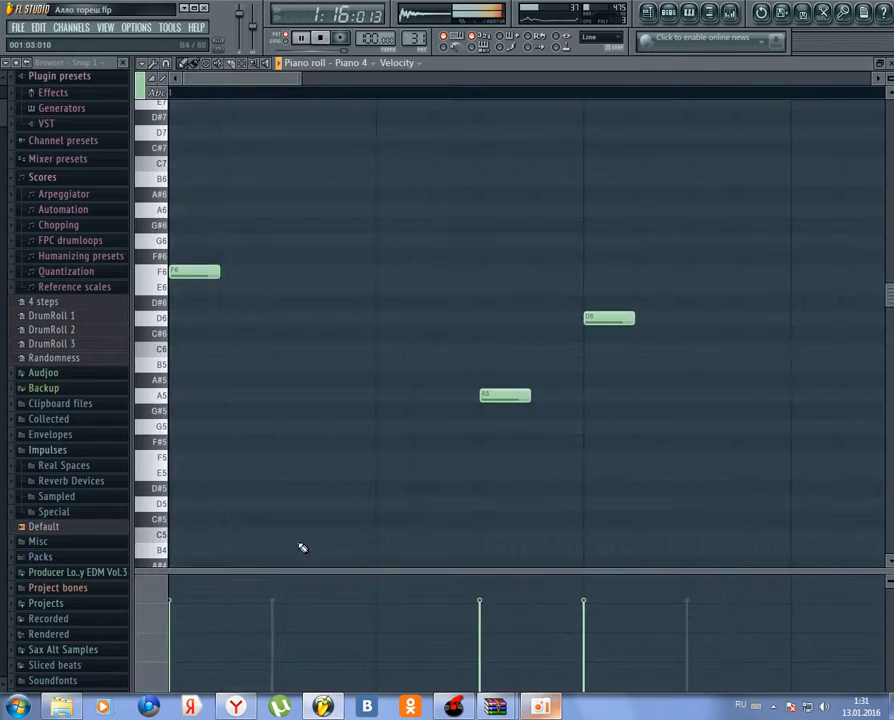
{"action": "key", "text": "F7"}
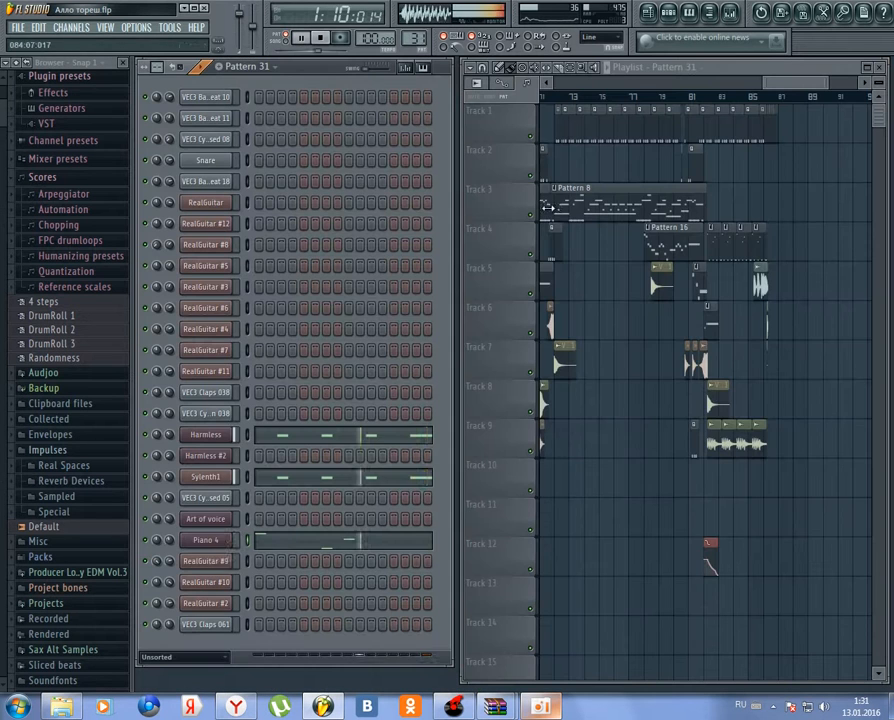
{"action": "left_click", "coordinate": [224, 536]}
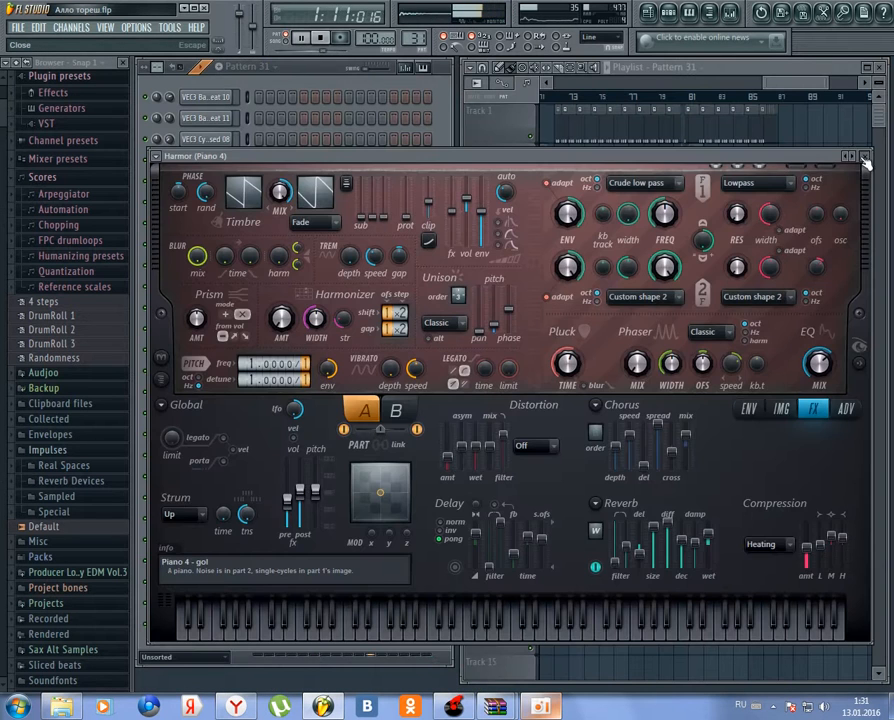
{"action": "key", "text": "Escape"}
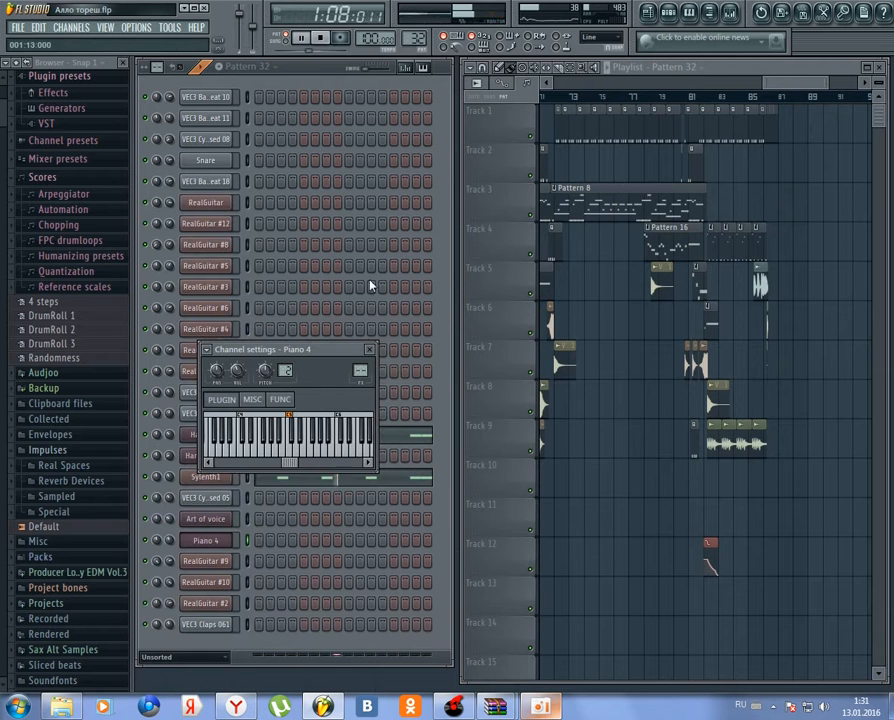
{"action": "left_click", "coordinate": [369, 351]}
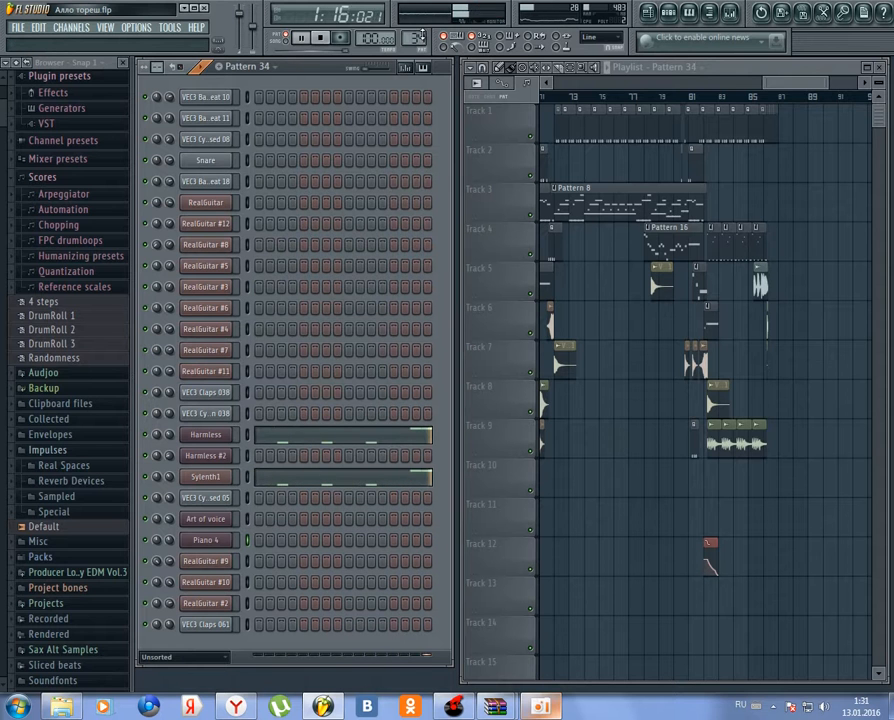
Step: Audition patterns 35 to 42 one by one in the channel rack
{"action": "key", "text": "KP_Add"}
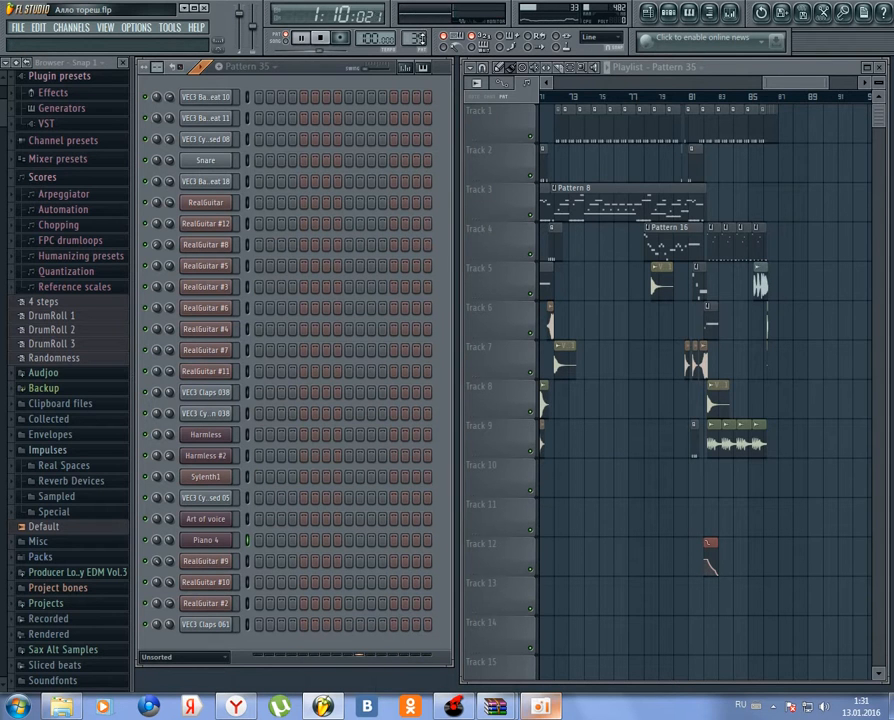
{"action": "key", "text": "KP_Add"}
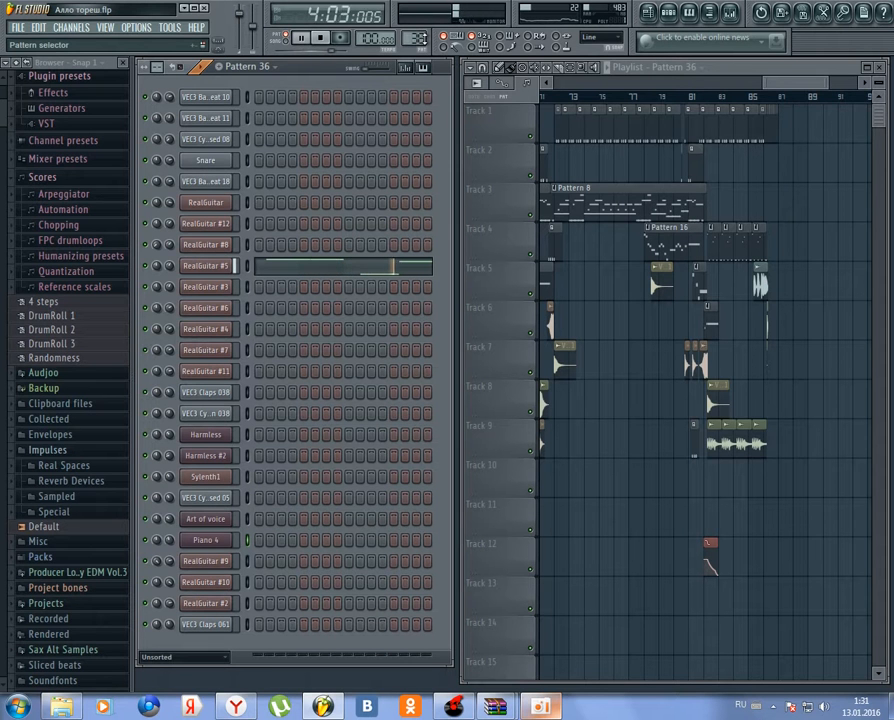
{"action": "key", "text": "KP_Add"}
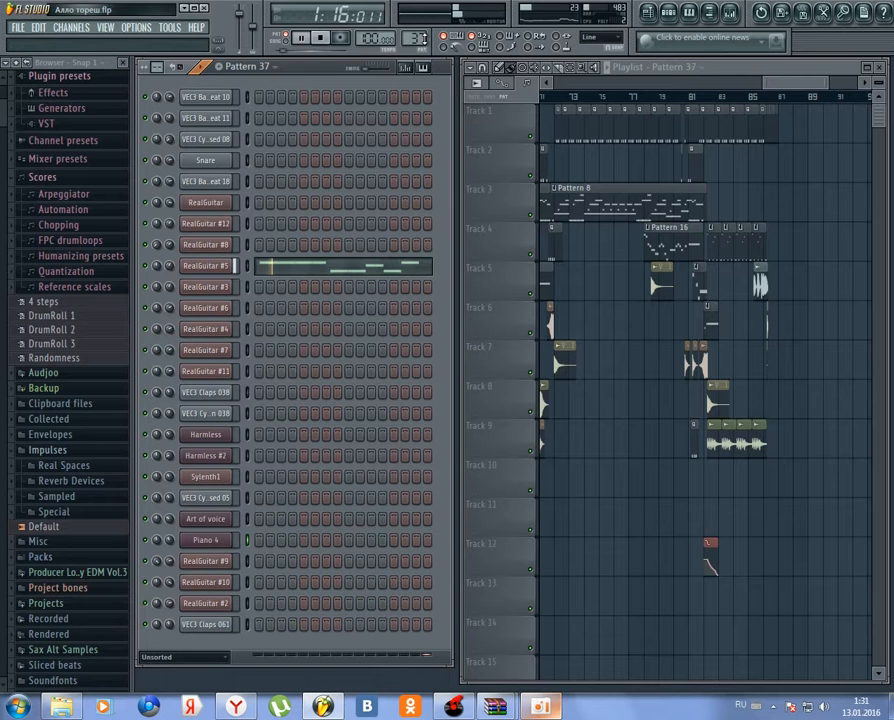
{"action": "key", "text": "KP_Add"}
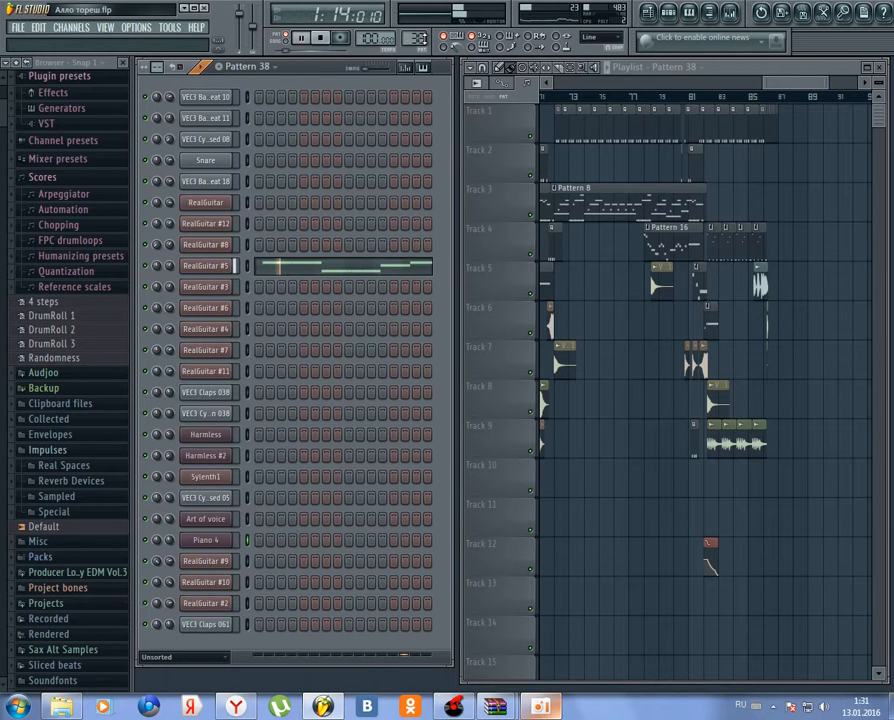
{"action": "key", "text": "KP_Add"}
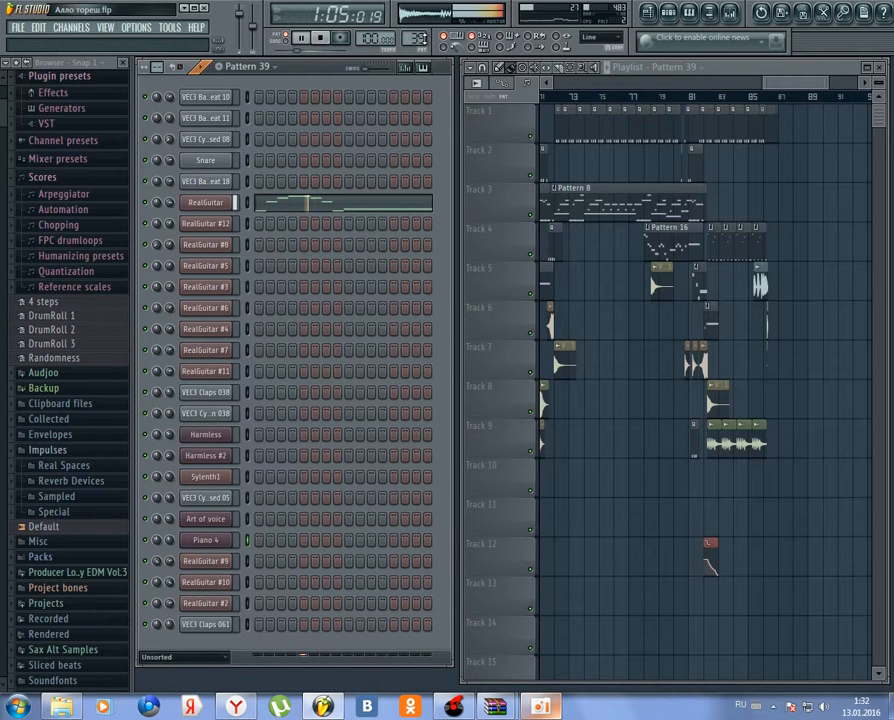
{"action": "key", "text": "KP_Add"}
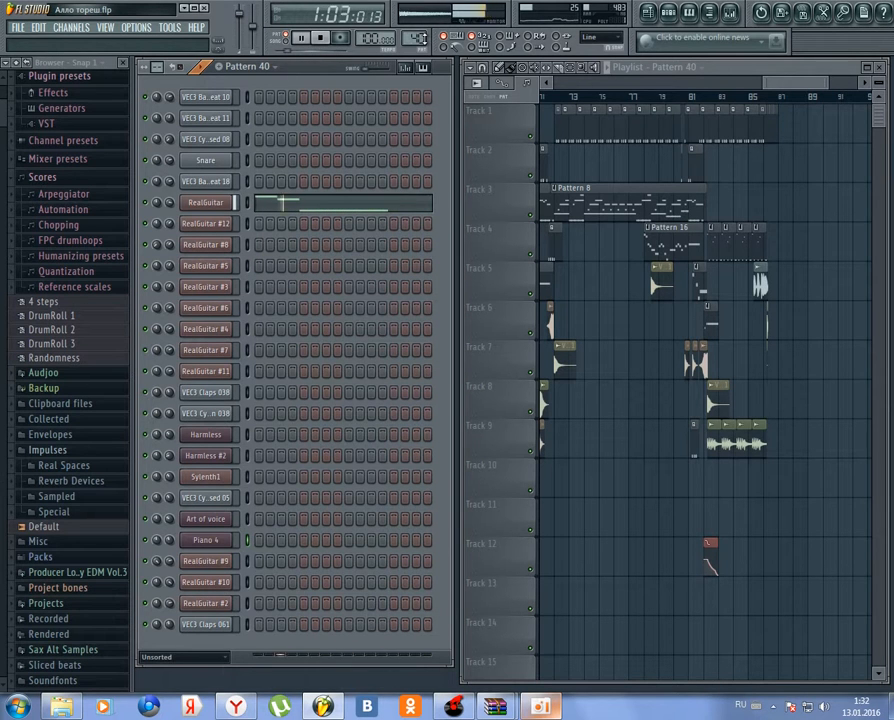
{"action": "key", "text": "KP_Add"}
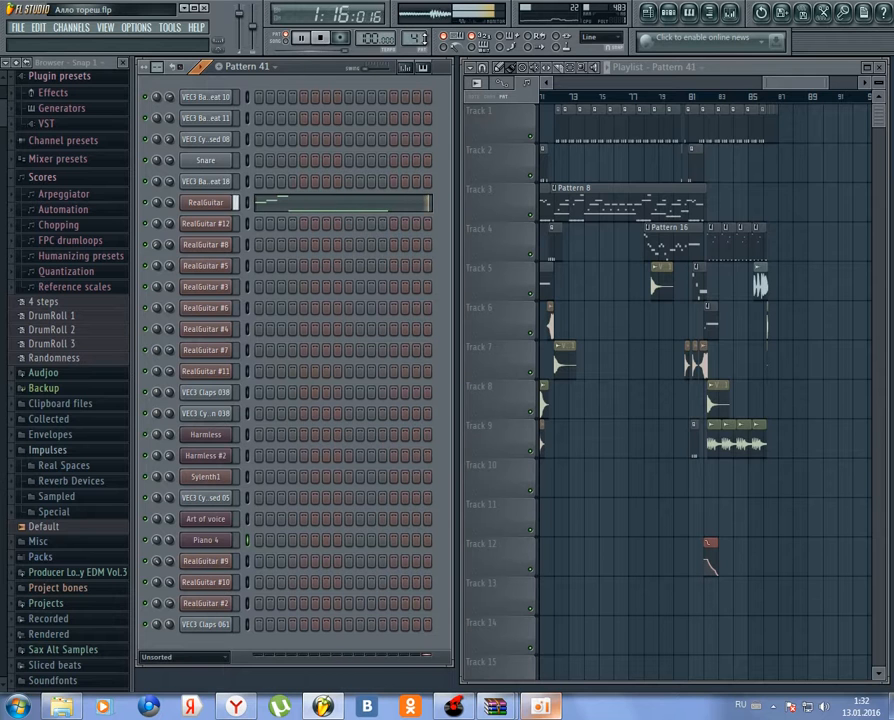
{"action": "key", "text": "KP_Add"}
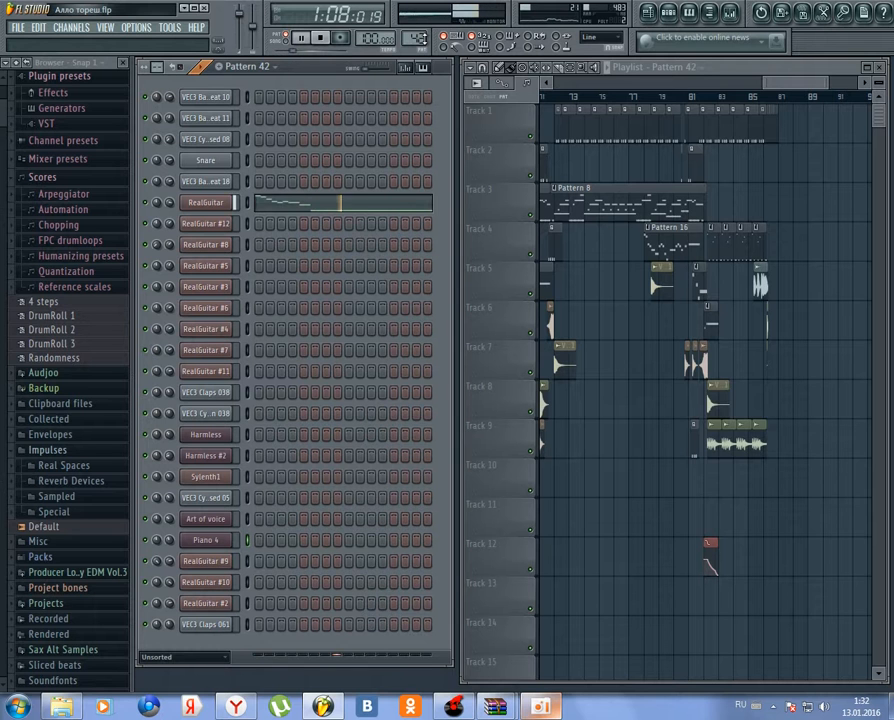
Step: Audition the remaining patterns from 43 up to 48 and stop playback
{"action": "key", "text": "KP_Add"}
{"action": "key", "text": "KP_Add"}
{"action": "key", "text": "KP_Add"}
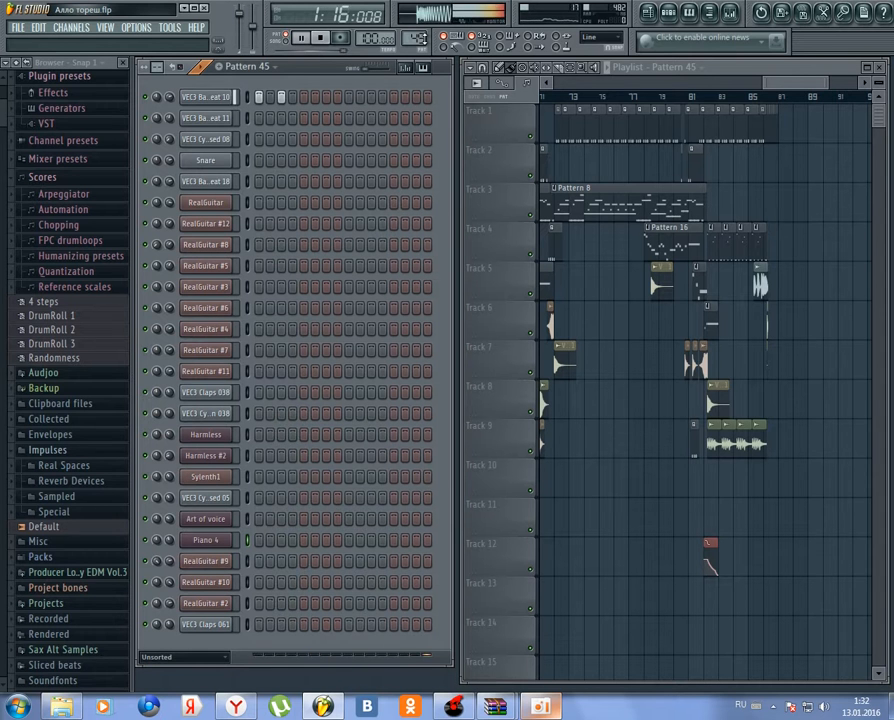
{"action": "key", "text": "KP_Add"}
{"action": "key", "text": "KP_Add"}
{"action": "key", "text": "space"}
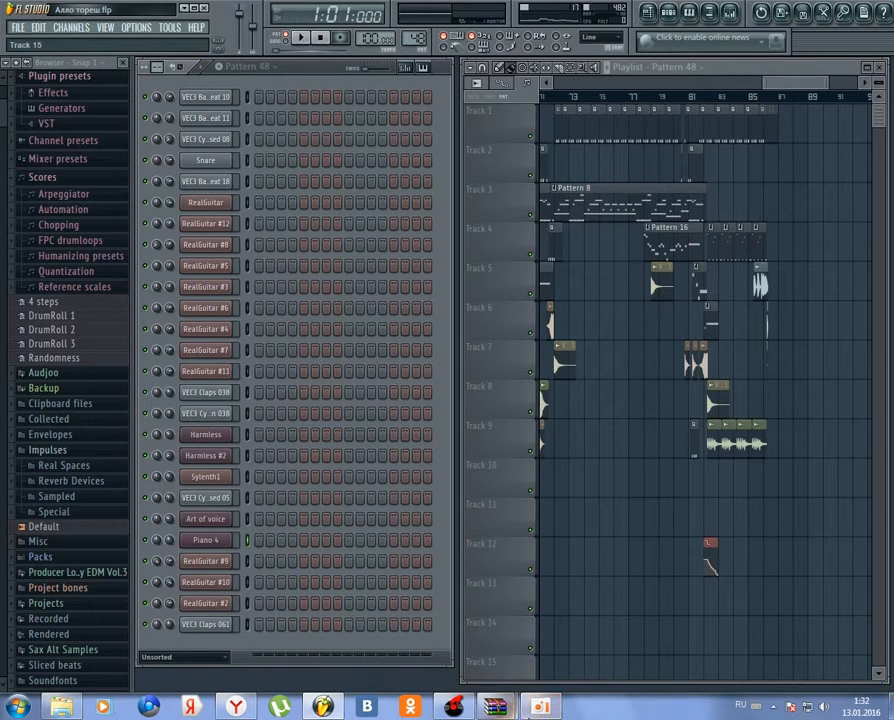